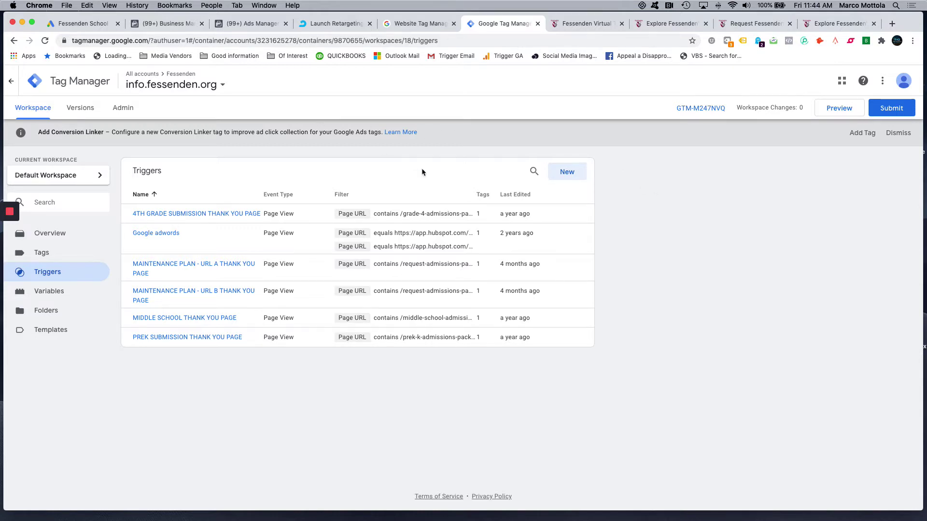
# - View the virtual-tour registration form, then switch to the Explore Fessenden thank-you page
pyautogui.click(599, 24)
pyautogui.scroll(2, 377, 135)
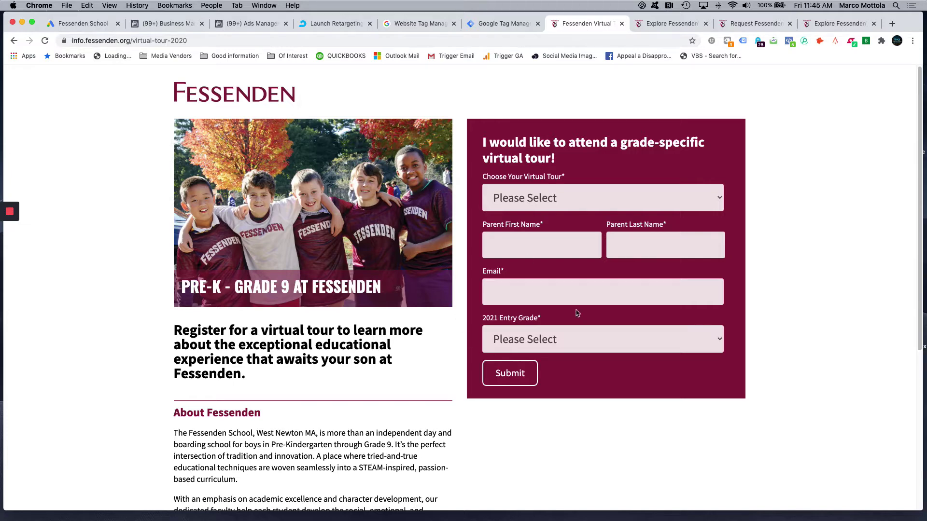
pyautogui.click(656, 23)
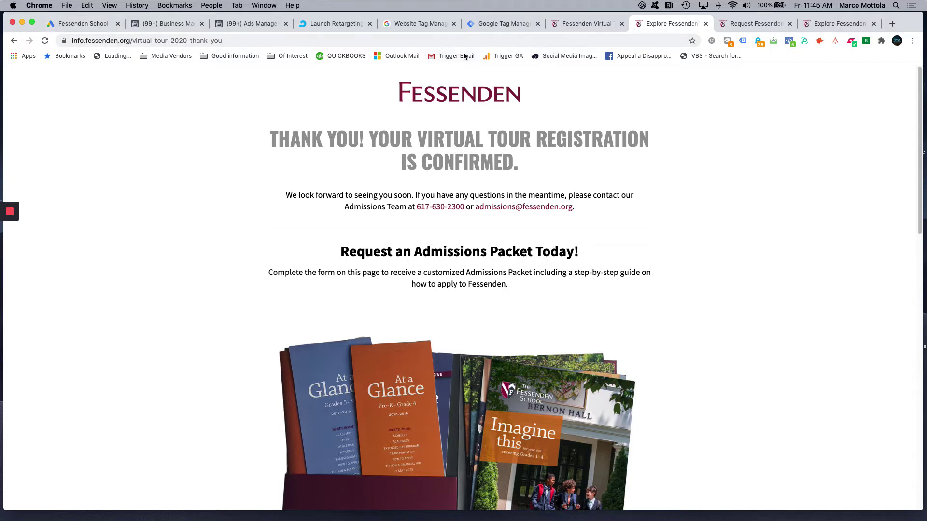
# - Select the virtual-tour-2020-thank-you path in the thank-you page's URL, then return to Tag Manager
pyautogui.click(578, 25)
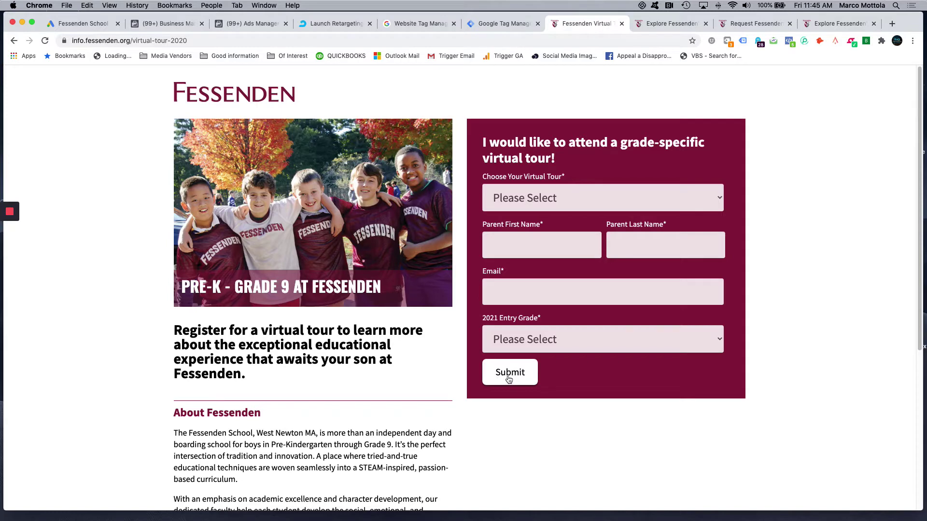
pyautogui.click(650, 29)
pyautogui.click(239, 42)
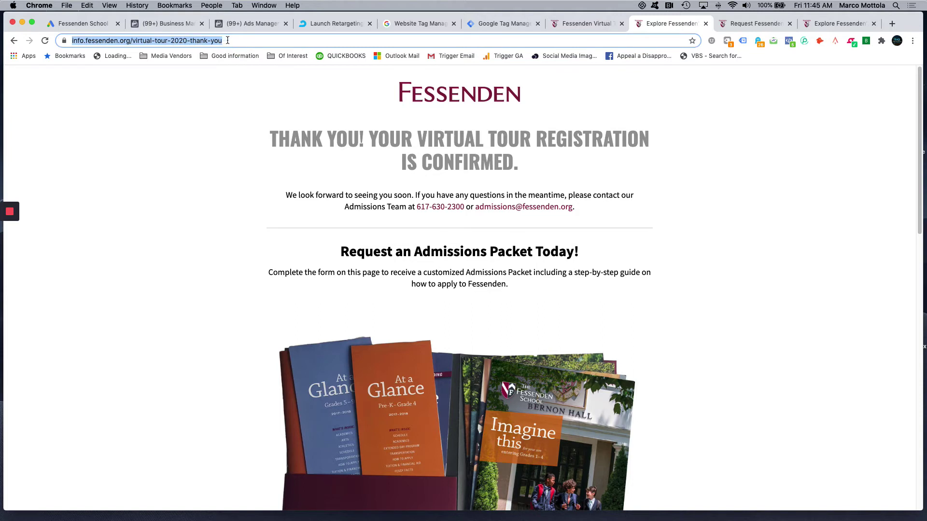
pyautogui.click(228, 40)
pyautogui.moveTo(251, 40); pyautogui.dragTo(153, 42)
pyautogui.press('super+c')
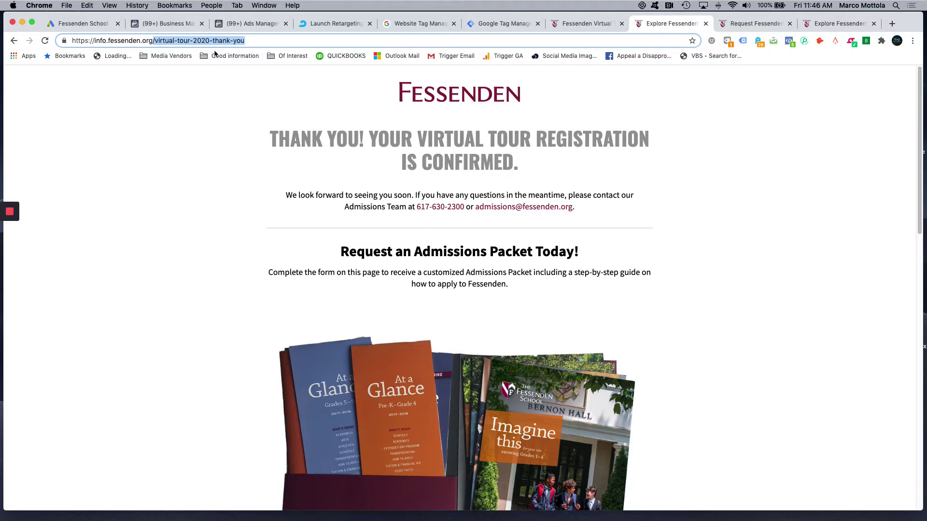
pyautogui.click(498, 24)
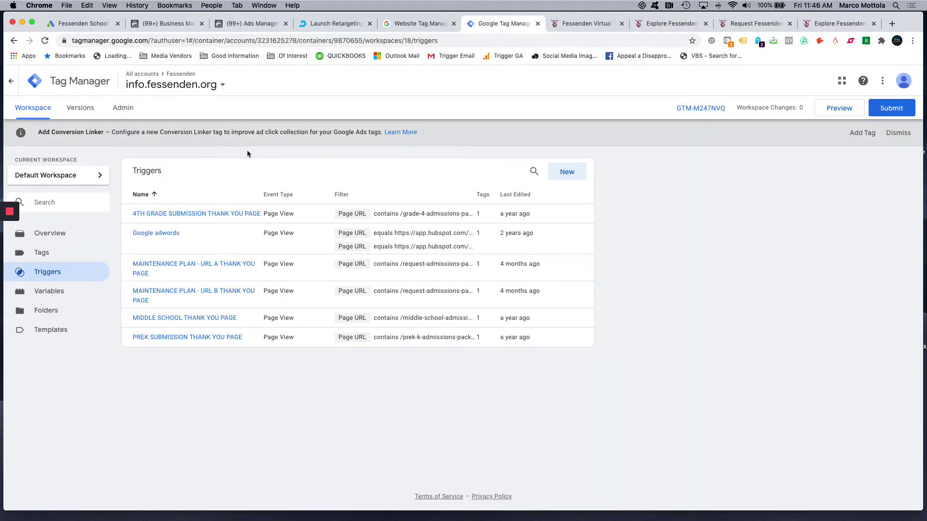
# - Check which tags load on the virtual-tour form page using Tag Assistant
pyautogui.click(598, 25)
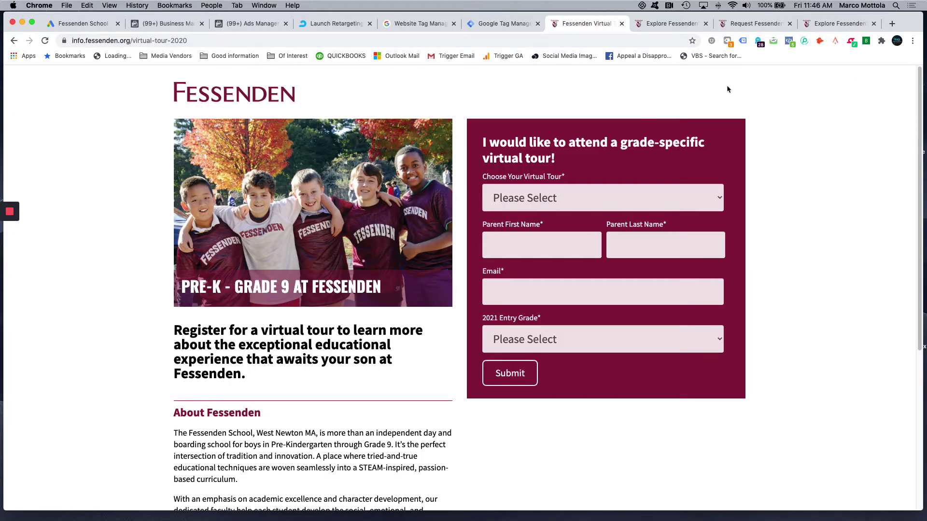
pyautogui.click(743, 42)
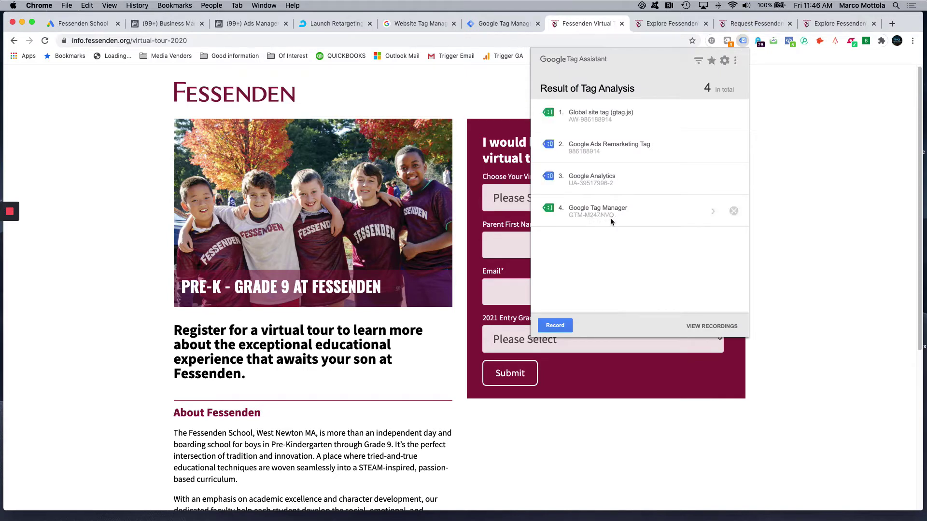
pyautogui.click(797, 129)
# - Review the container's Tags list in Tag Manager, then go back to Triggers
pyautogui.click(512, 23)
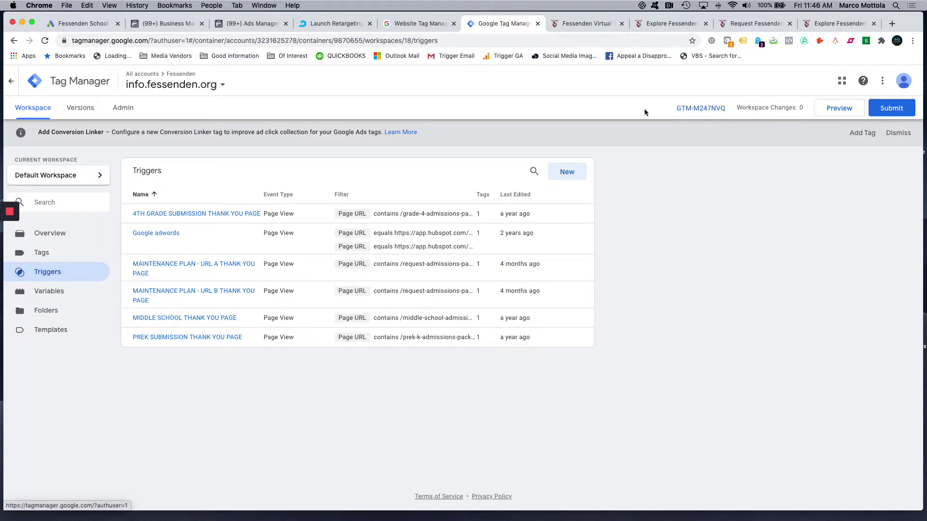
pyautogui.click(66, 252)
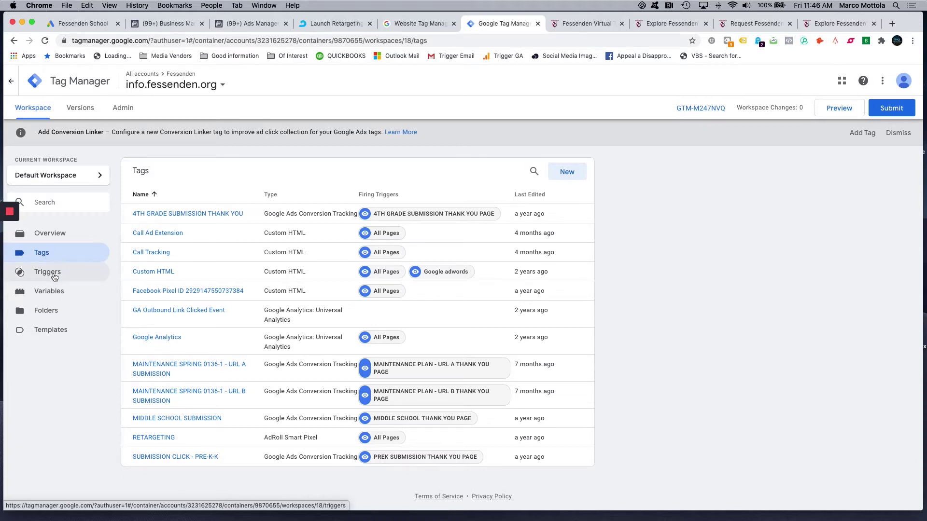
pyautogui.click(54, 276)
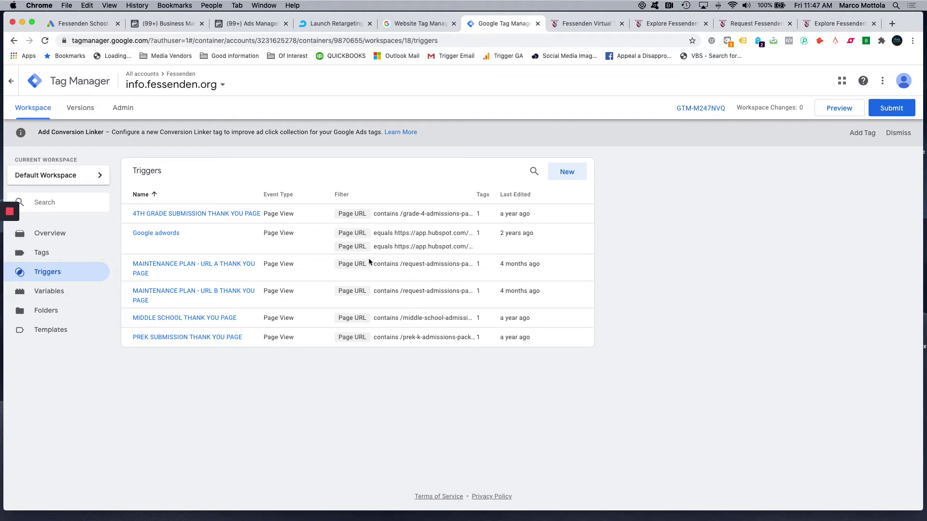
# - Start a new untitled trigger from the Triggers list
pyautogui.click(565, 172)
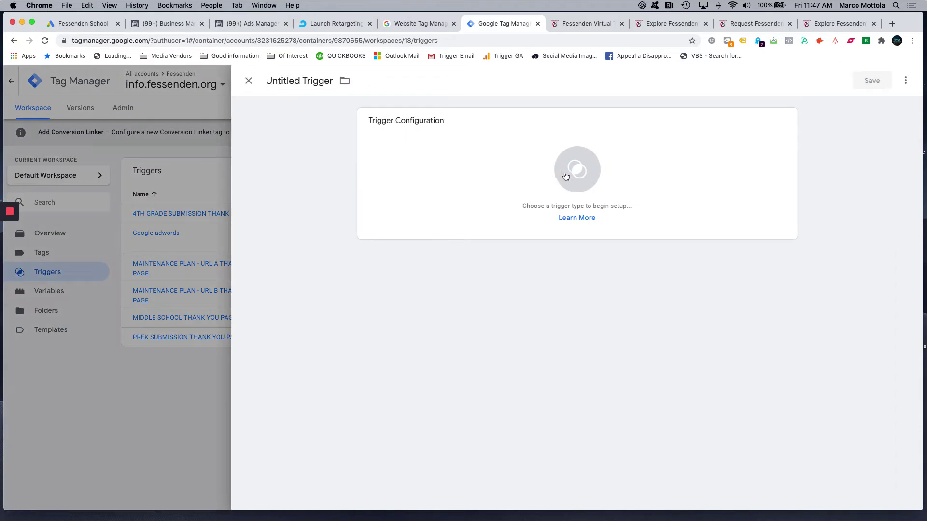
# - Name the trigger 'VIRTUAL TOUR 2020 LANDING PAGE VIEW IO-0162' and bring up the trigger types
pyautogui.click(313, 87)
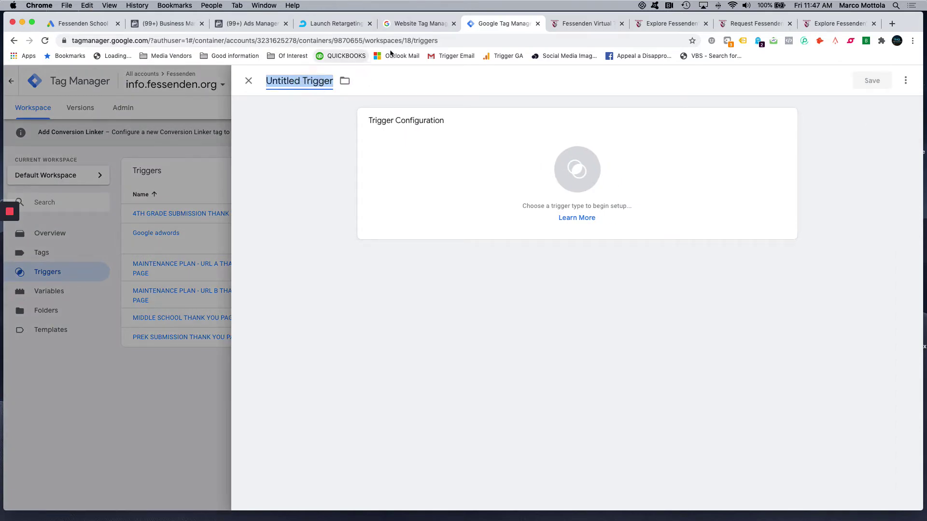
pyautogui.click(583, 25)
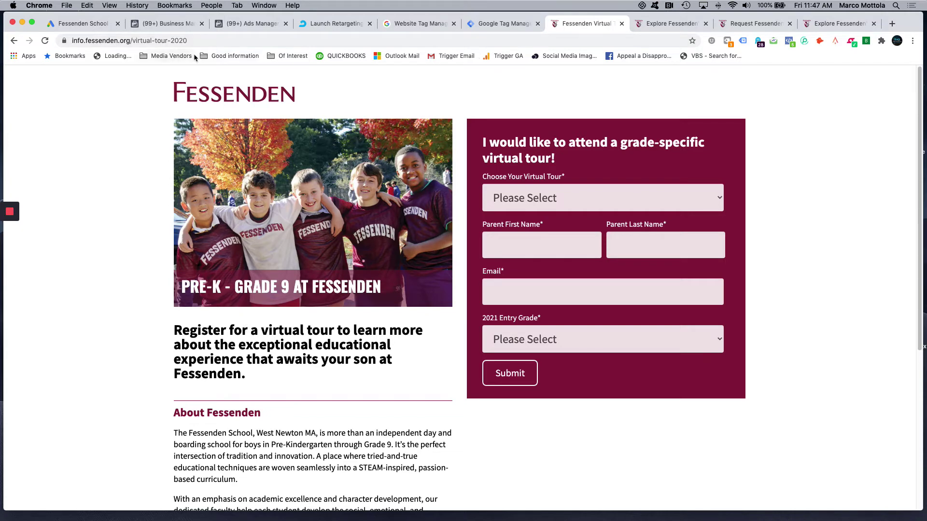
pyautogui.click(493, 22)
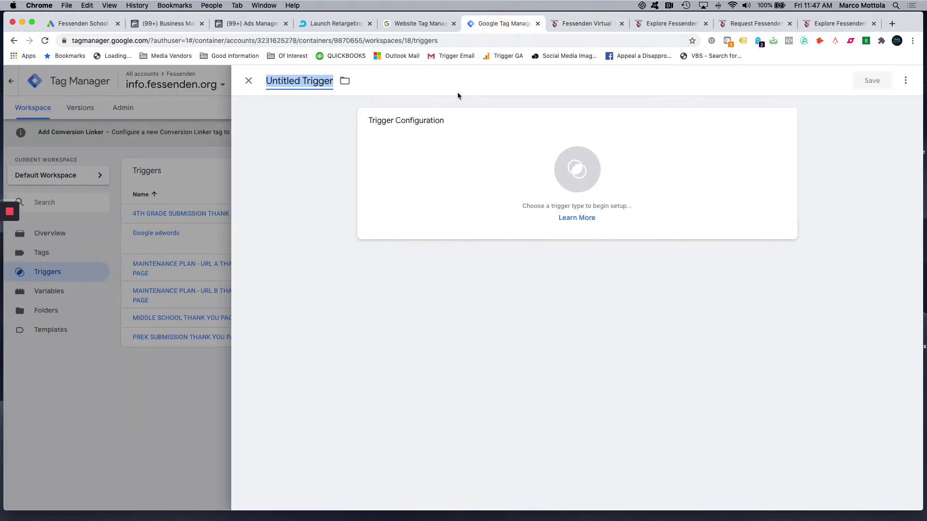
pyautogui.write('vVIR')
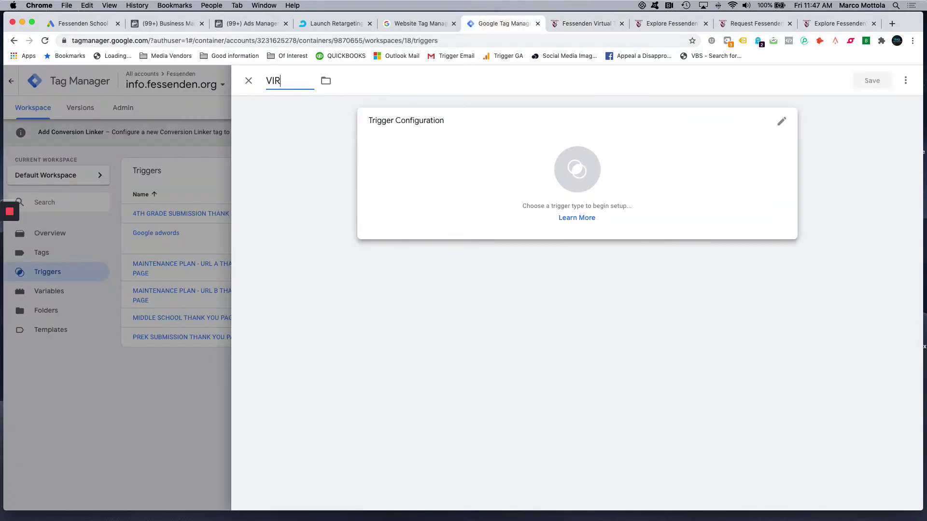
pyautogui.write('TUAL TOUR 202')
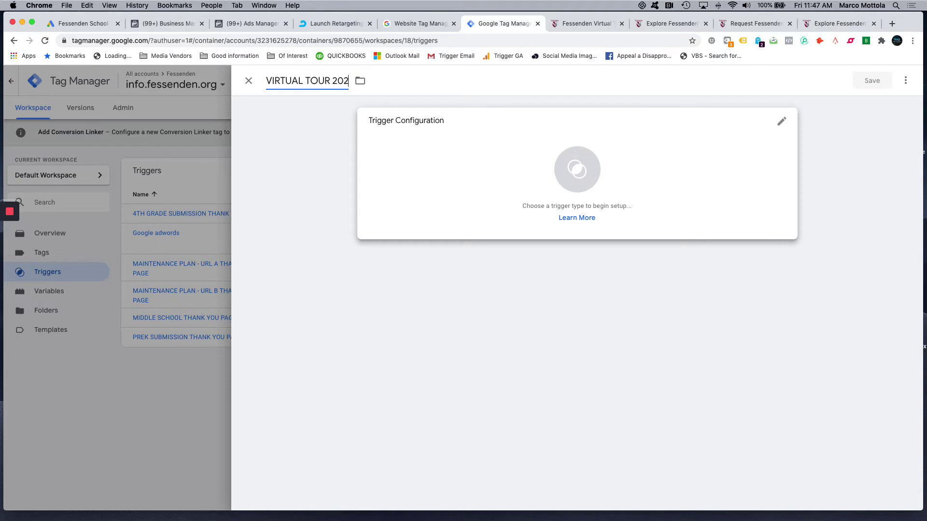
pyautogui.write('0 LANDING PAGE')
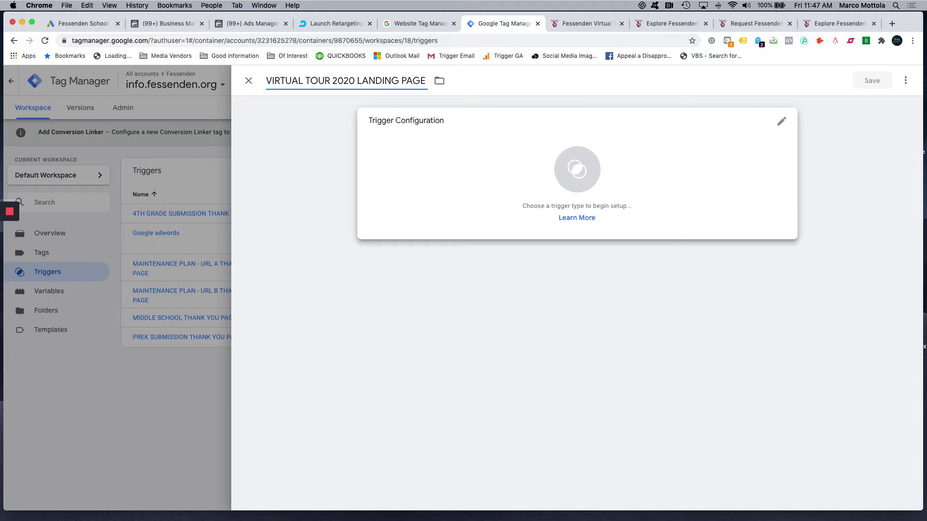
pyautogui.write(' VIEW')
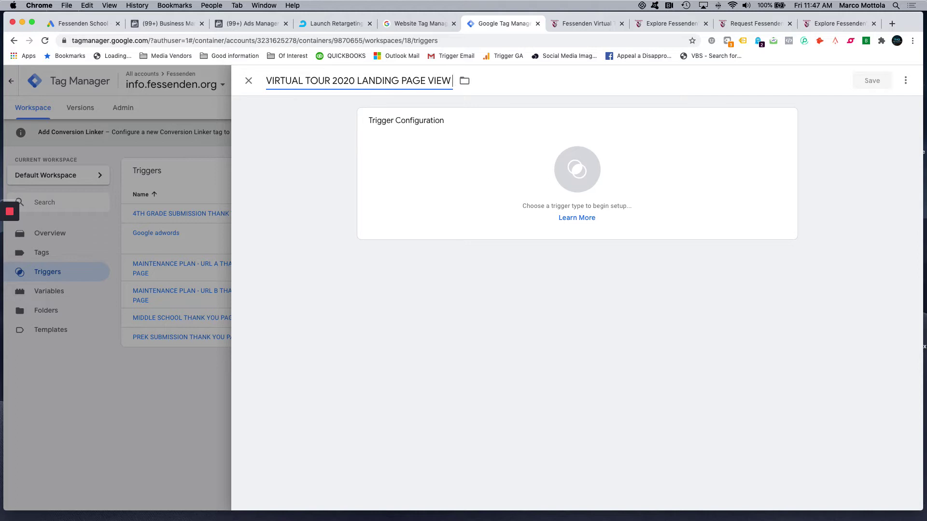
pyautogui.write(' IO')
pyautogui.write('0162')
pyautogui.press('Left')
pyautogui.press('Left')
pyautogui.press('Left')
pyautogui.press('Left')
pyautogui.write('-')
pyautogui.click(443, 160)
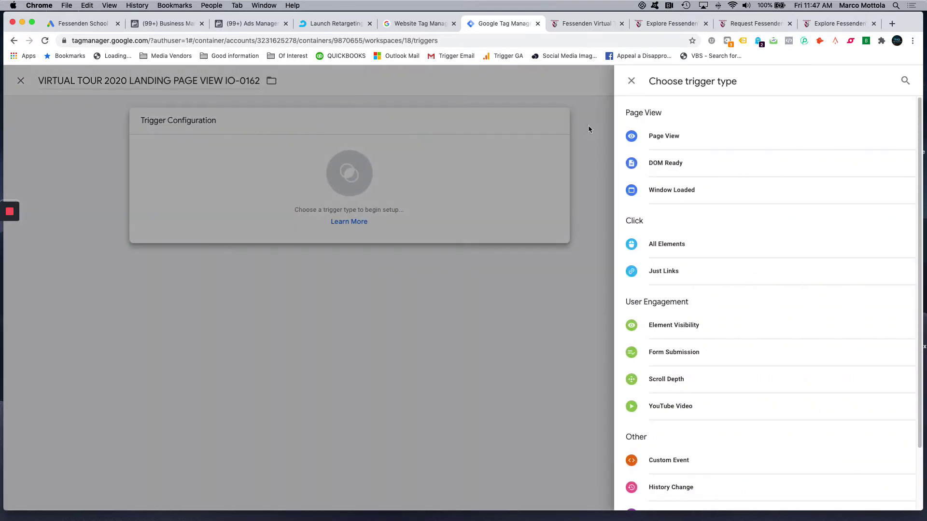
# - Make it a Page View trigger firing on some page views where Page URL contains a value
pyautogui.click(671, 136)
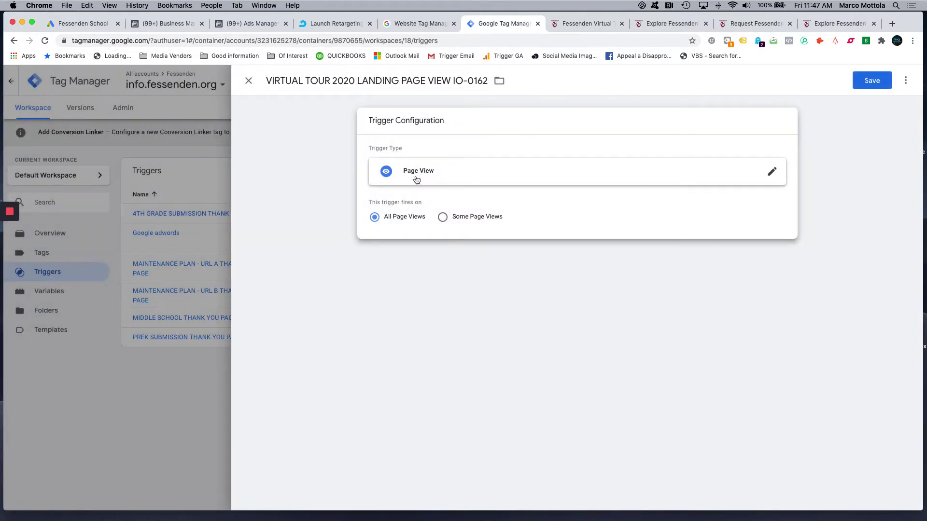
pyautogui.click(444, 219)
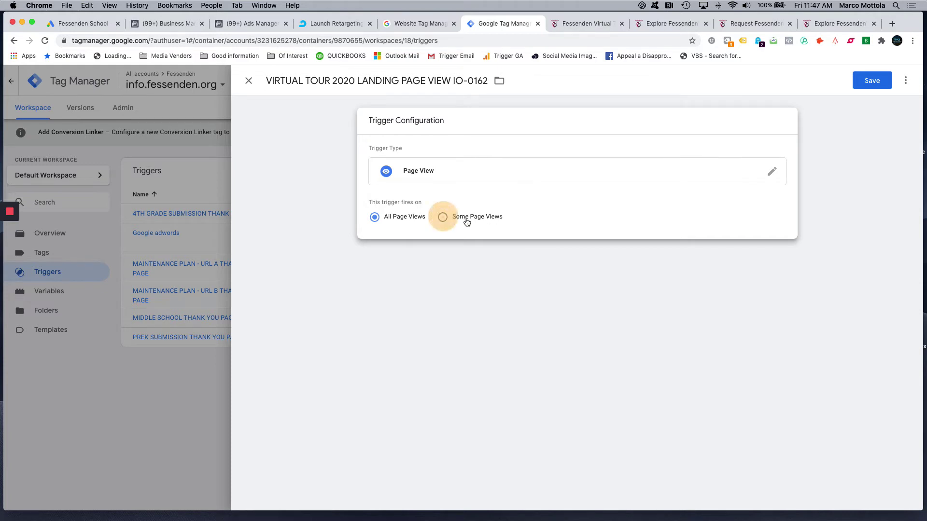
pyautogui.click(447, 256)
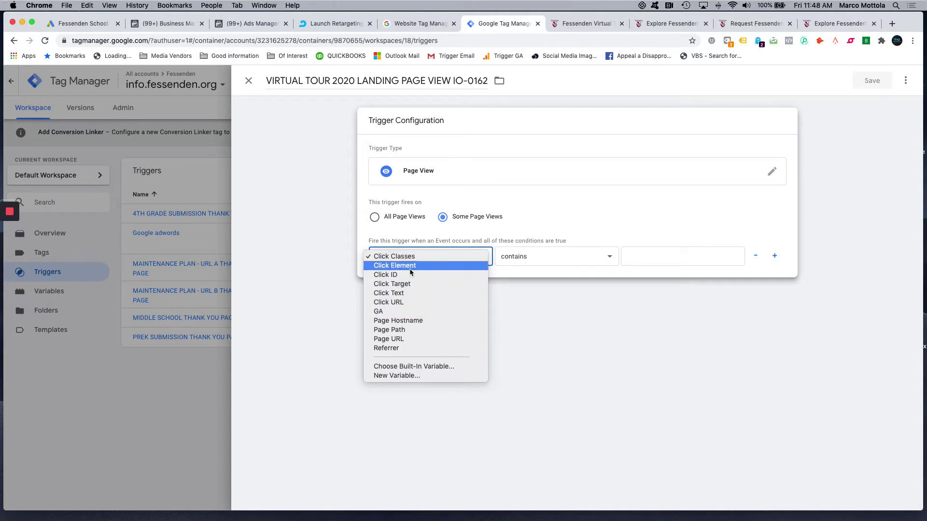
pyautogui.click(393, 339)
pyautogui.click(540, 255)
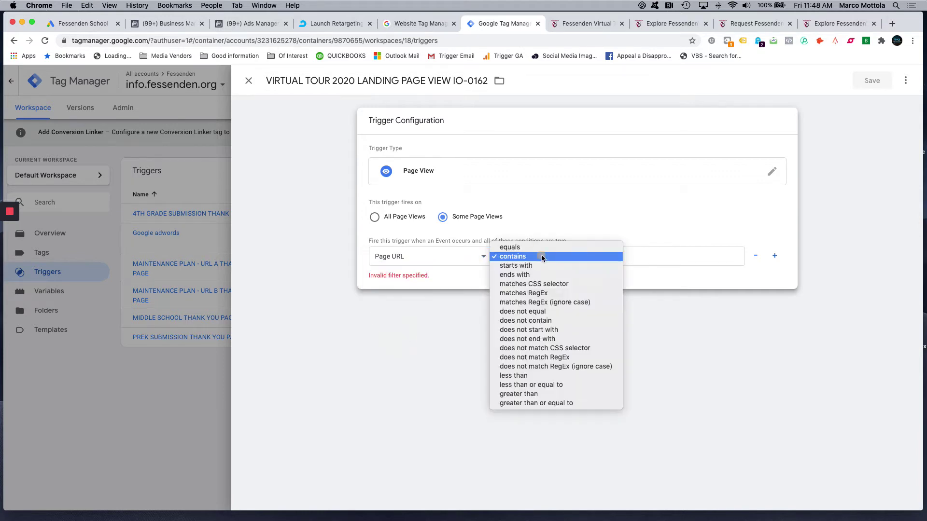
pyautogui.click(515, 257)
# - Paste the virtual-tour-2020-thank-you path as the Page URL value and save the trigger
pyautogui.click(580, 259)
pyautogui.click(522, 256)
pyautogui.click(642, 257)
pyautogui.press('super+v')
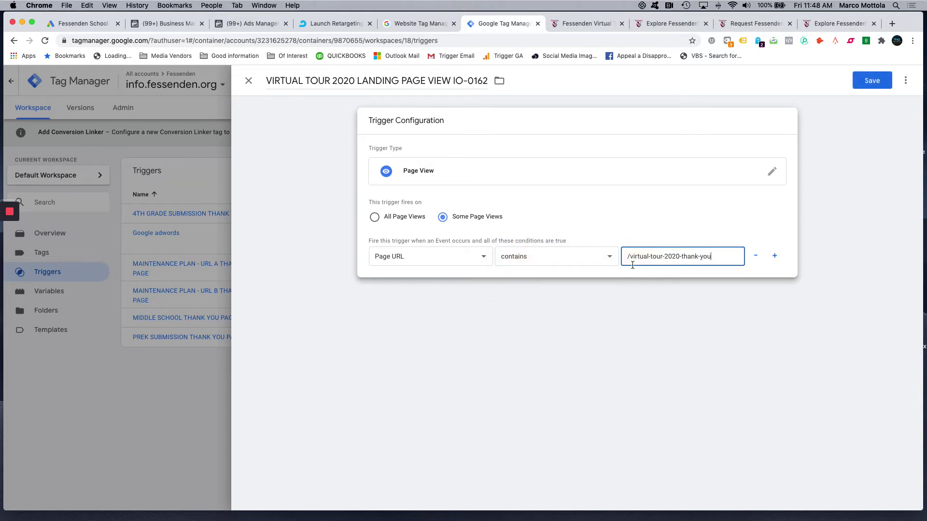
pyautogui.click(685, 314)
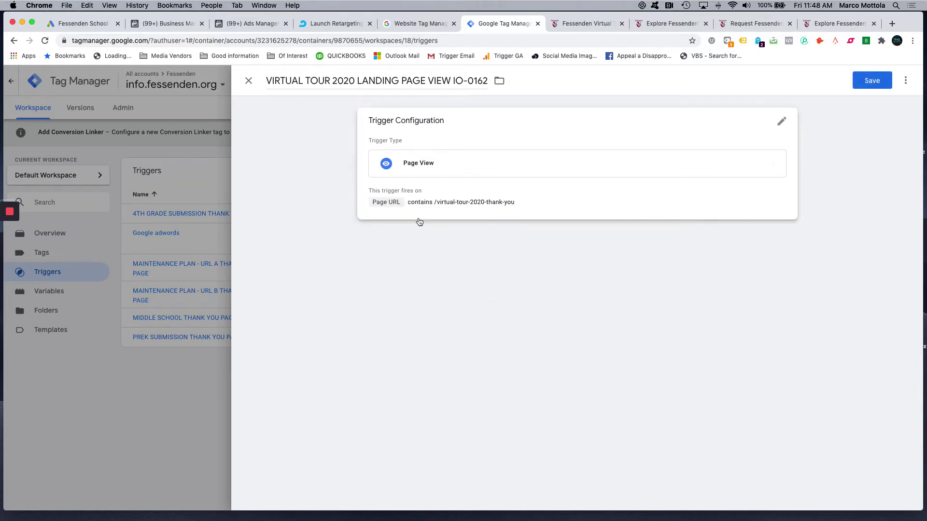
pyautogui.click(872, 82)
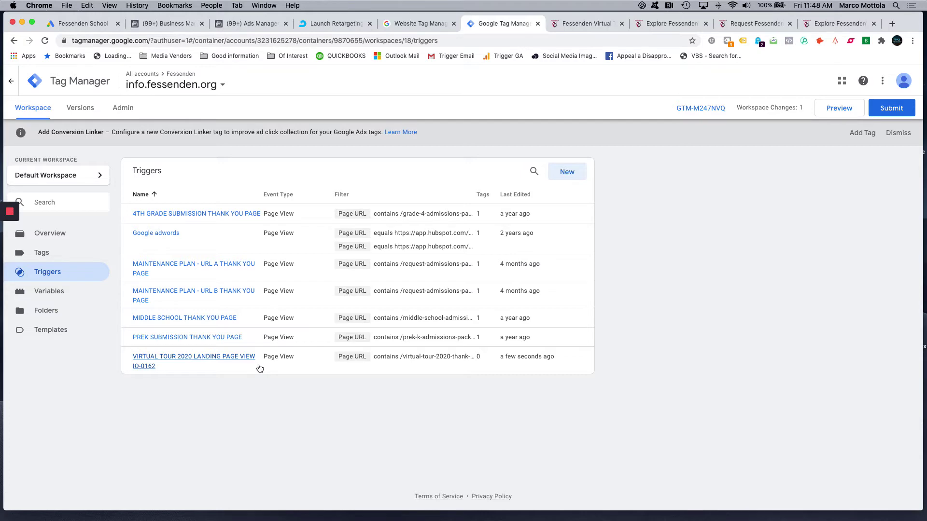
pyautogui.click(85, 24)
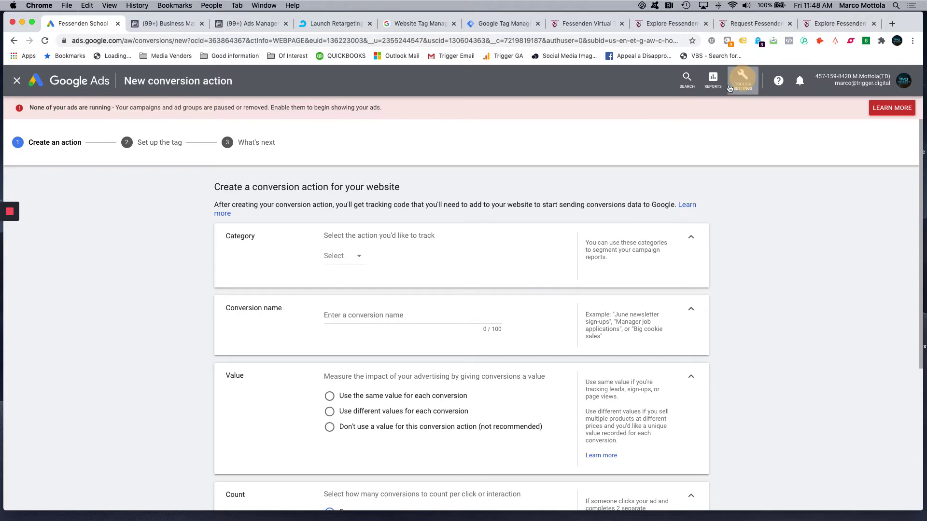
# - Start a new Website conversion action with the category Submit lead form
pyautogui.click(741, 80)
pyautogui.click(649, 133)
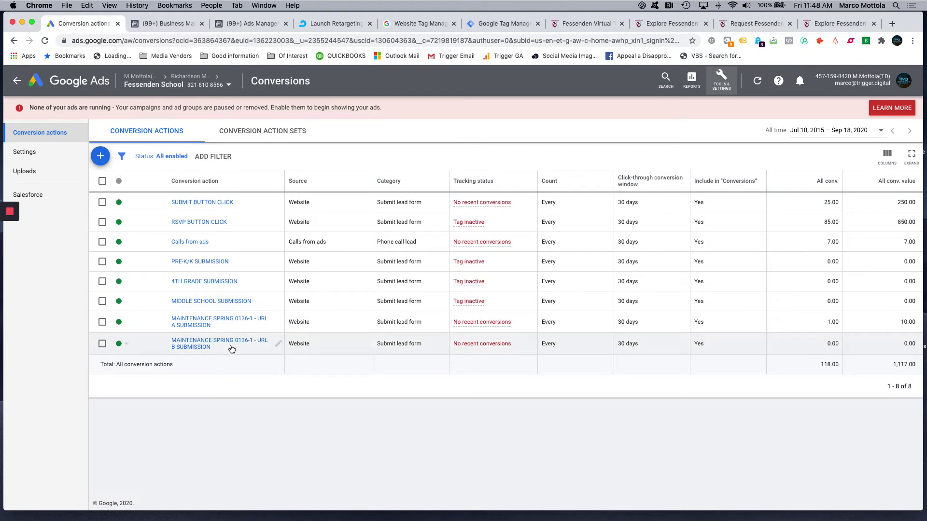
pyautogui.click(100, 155)
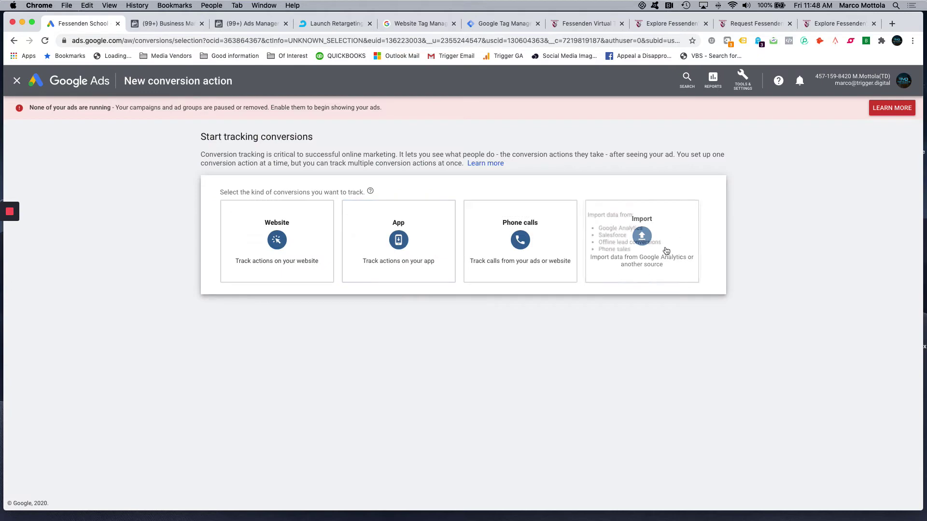
pyautogui.click(278, 238)
pyautogui.click(347, 259)
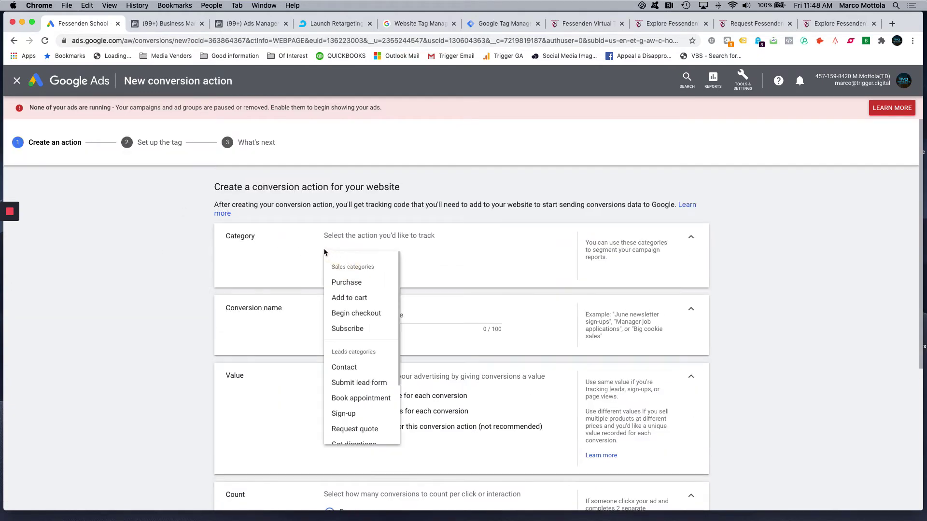
pyautogui.click(369, 386)
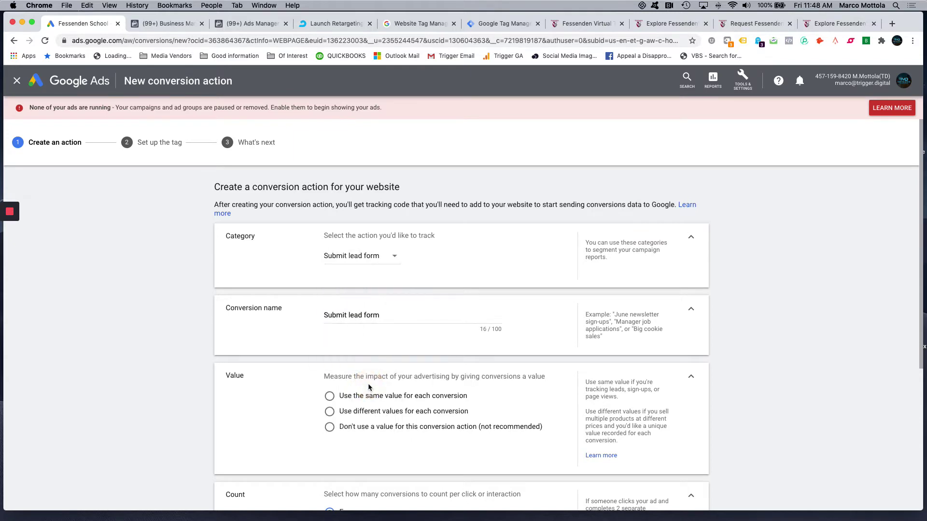
# - Name the conversion 'IO0162 - VIRTUAL TOUR 2020 LEAD FORM SUBMISSION' and choose 'Use the same value'
pyautogui.click(595, 23)
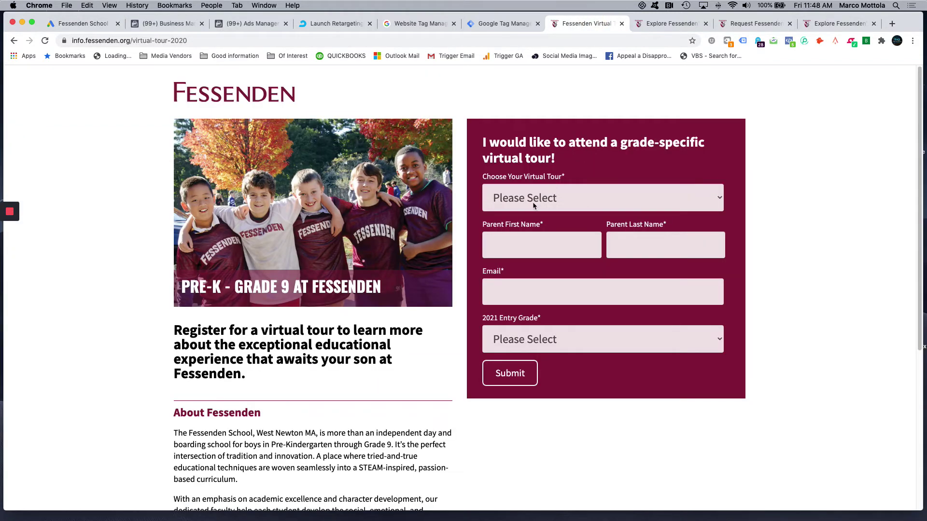
pyautogui.click(80, 24)
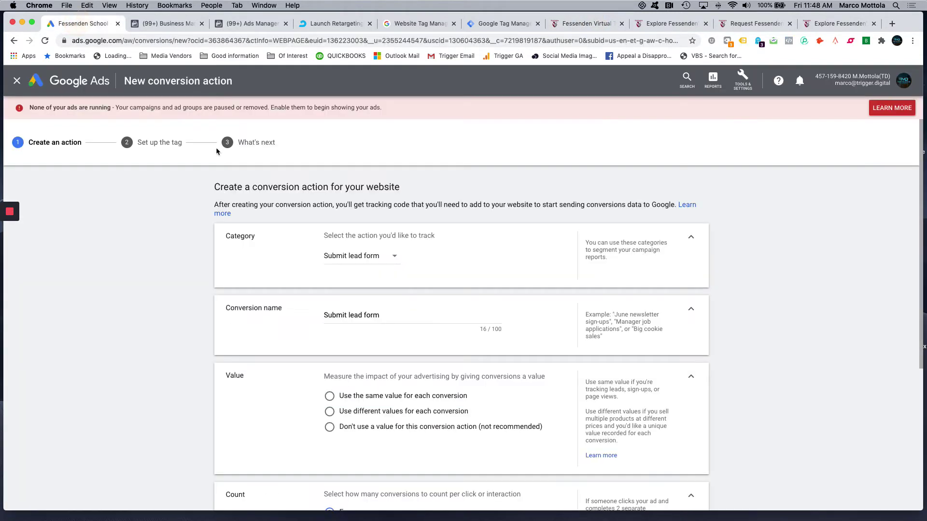
pyautogui.scroll(-1, 290, 290)
pyautogui.moveTo(399, 298); pyautogui.dragTo(284, 300)
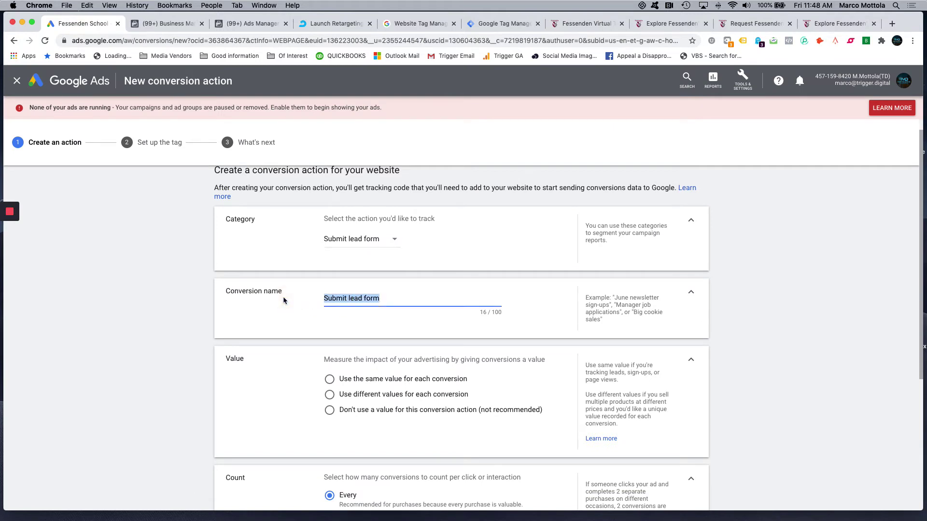
pyautogui.write('01')
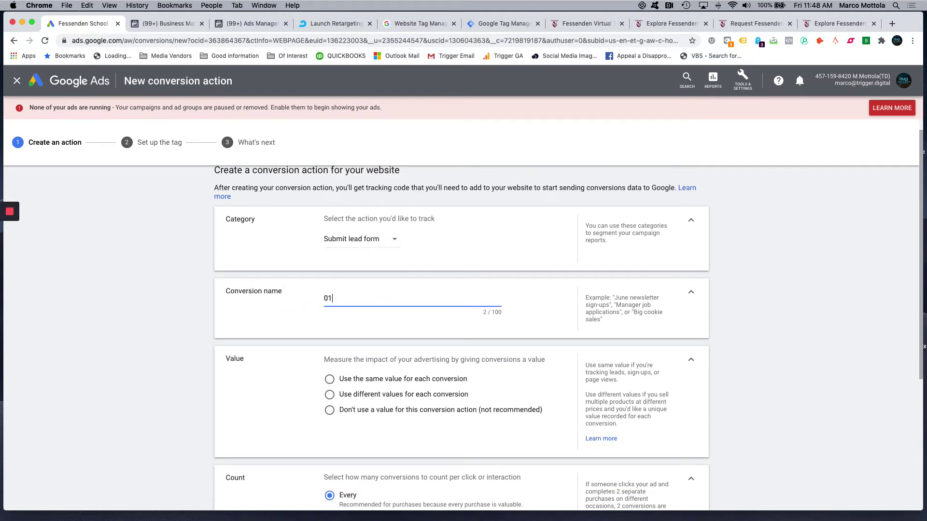
pyautogui.press('BackSpace')
pyautogui.press('BackSpace')
pyautogui.write('IO0162 - VIRTUAL TOUR 2020 LEAD FOR')
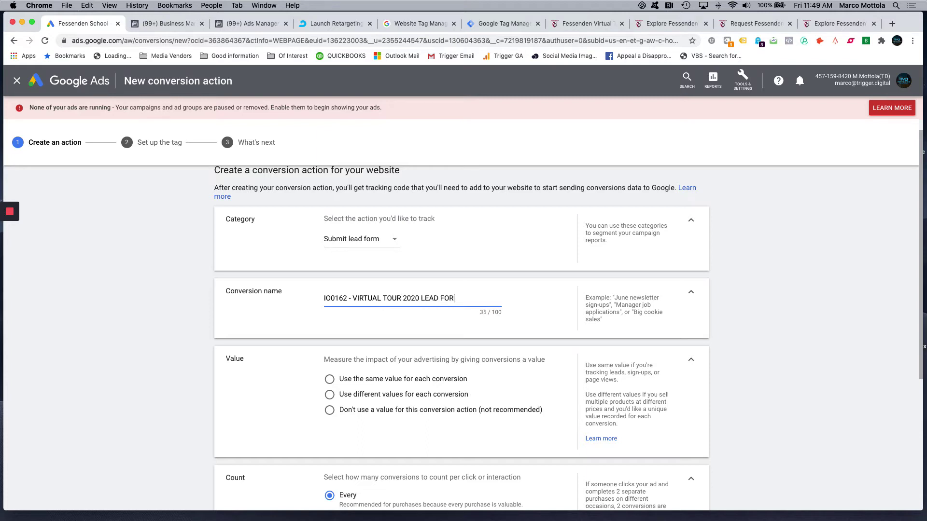
pyautogui.write('M SBSSION')
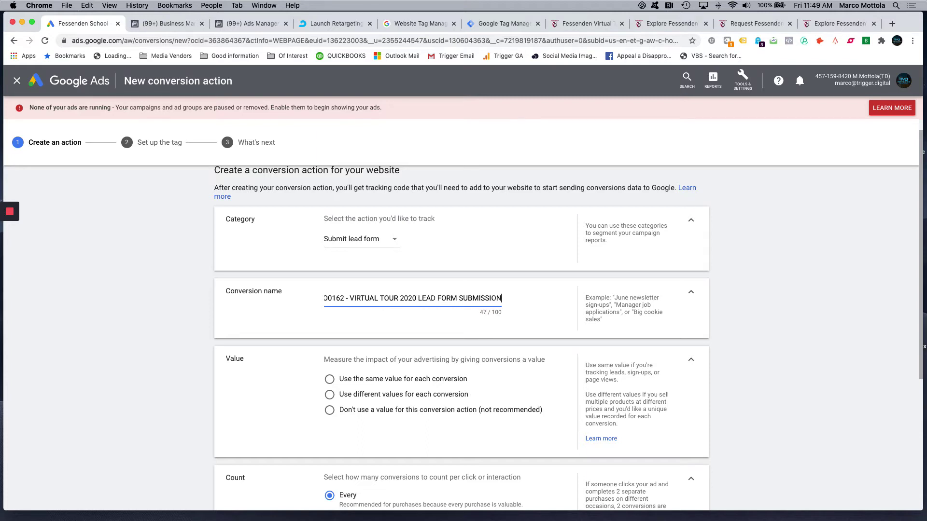
pyautogui.click(185, 312)
pyautogui.scroll(-1, 311, 343)
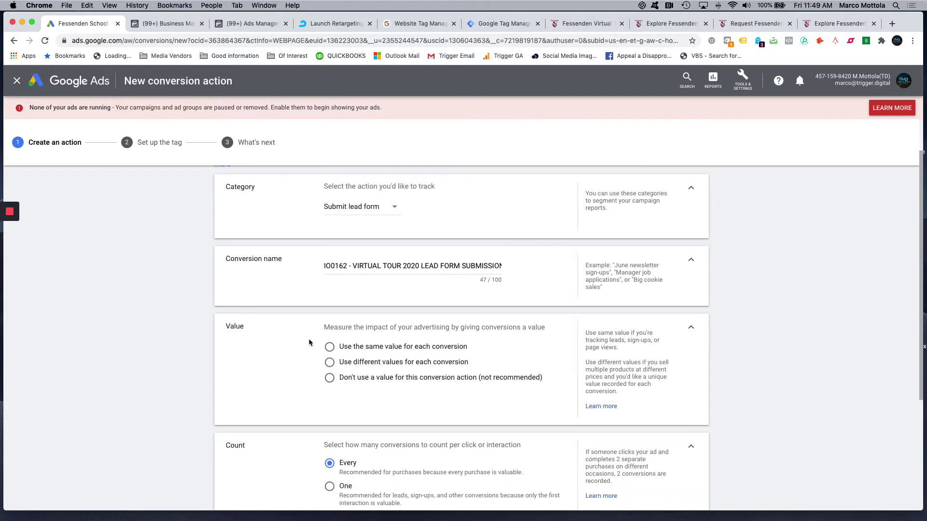
pyautogui.scroll(-2, 353, 349)
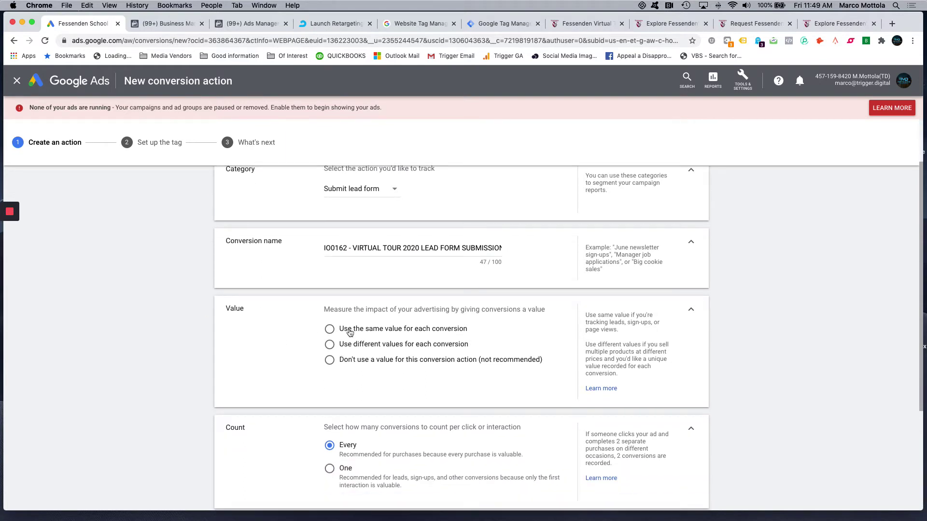
pyautogui.click(330, 315)
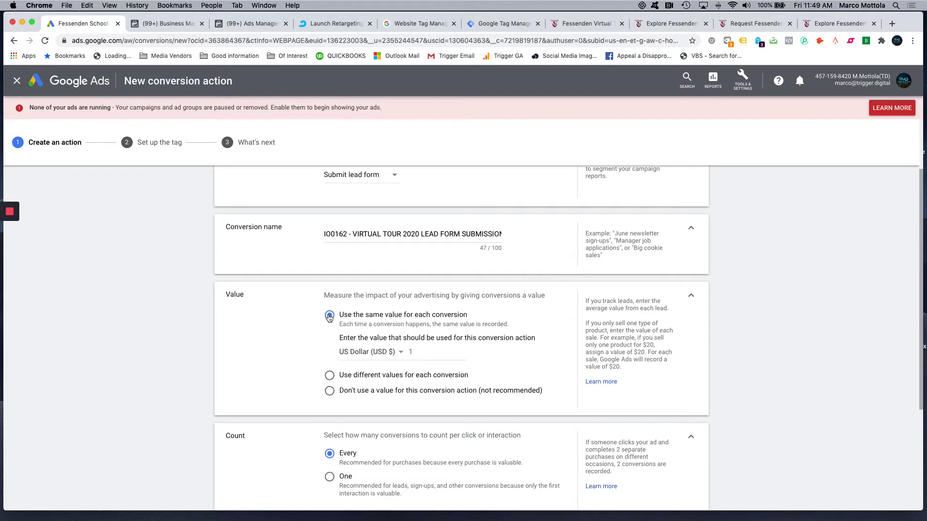
# - Change the conversion value from 1 to 10 USD and set Count to One
pyautogui.scroll(-1, 368, 334)
pyautogui.click(425, 341)
pyautogui.write('0')
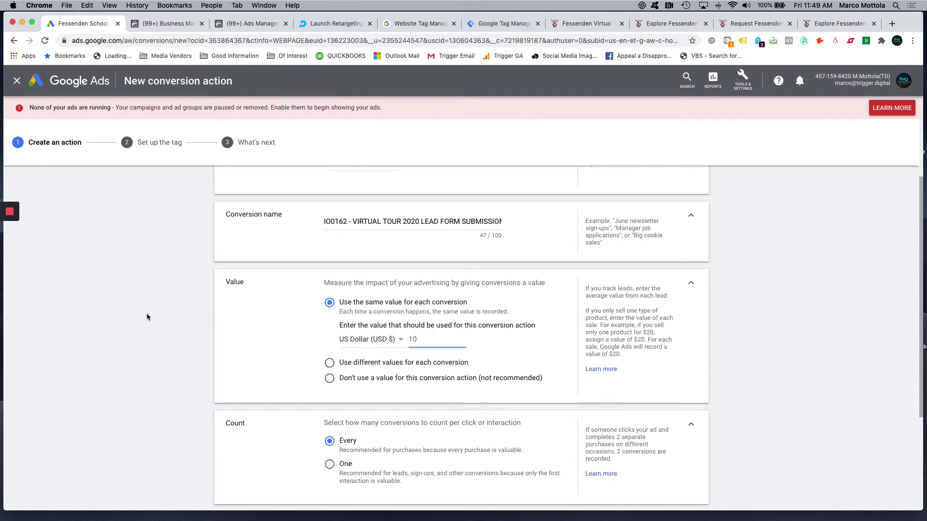
pyautogui.click(167, 314)
pyautogui.scroll(-1, 419, 338)
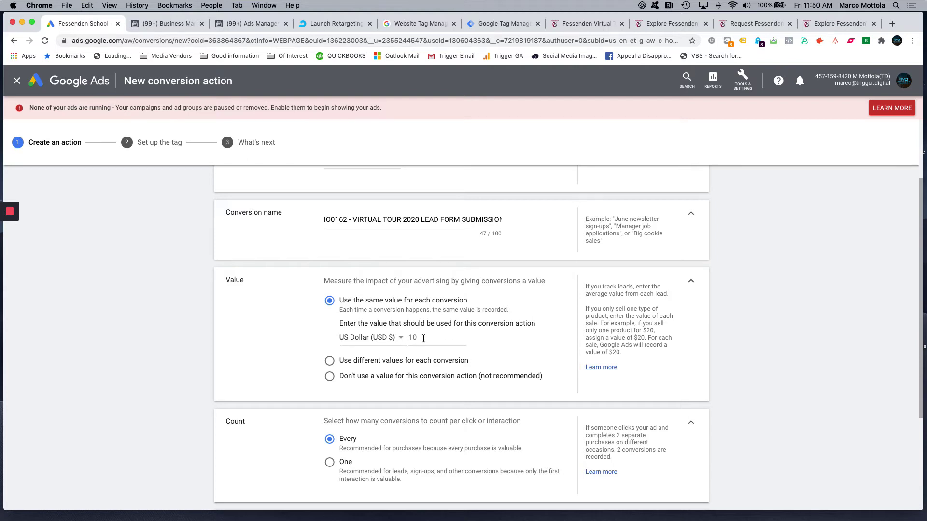
pyautogui.scroll(-2, 423, 338)
pyautogui.scroll(-2, 334, 382)
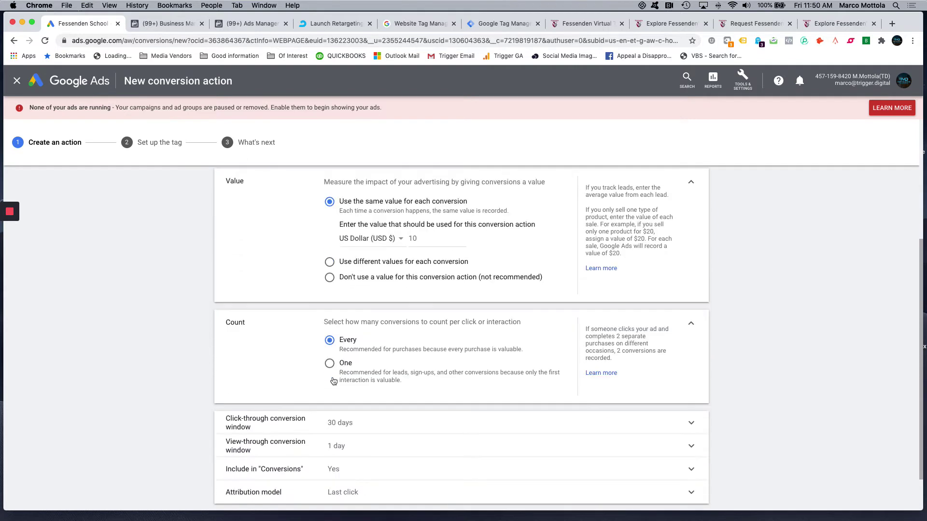
pyautogui.scroll(-1, 346, 350)
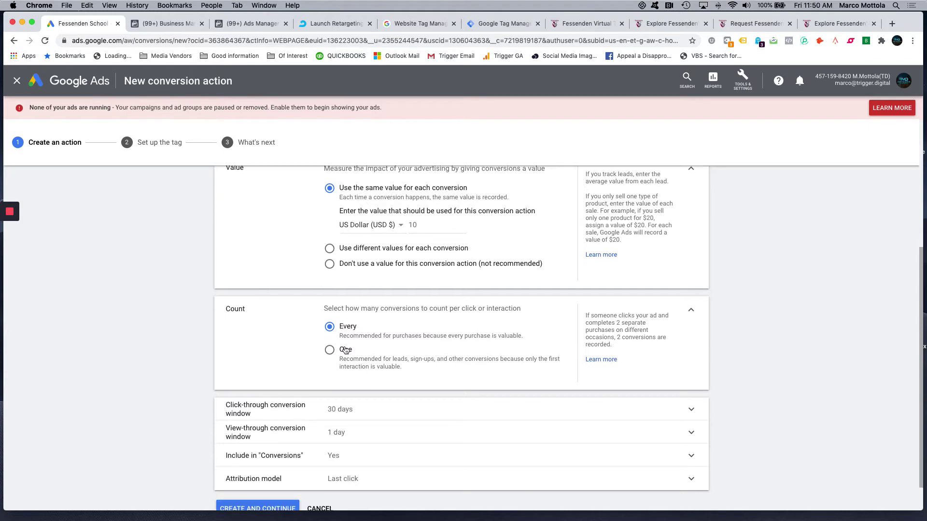
pyautogui.scroll(-1, 345, 351)
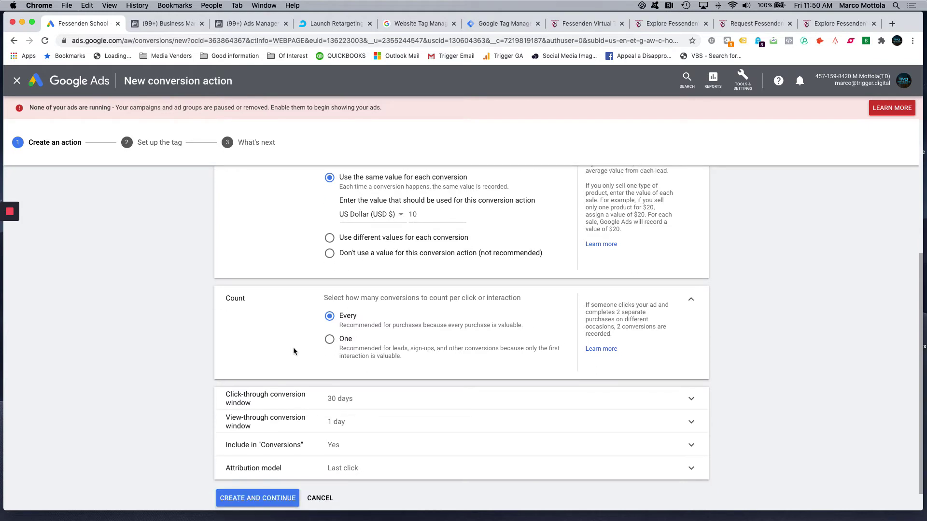
pyautogui.scroll(-1, 293, 351)
pyautogui.click(329, 324)
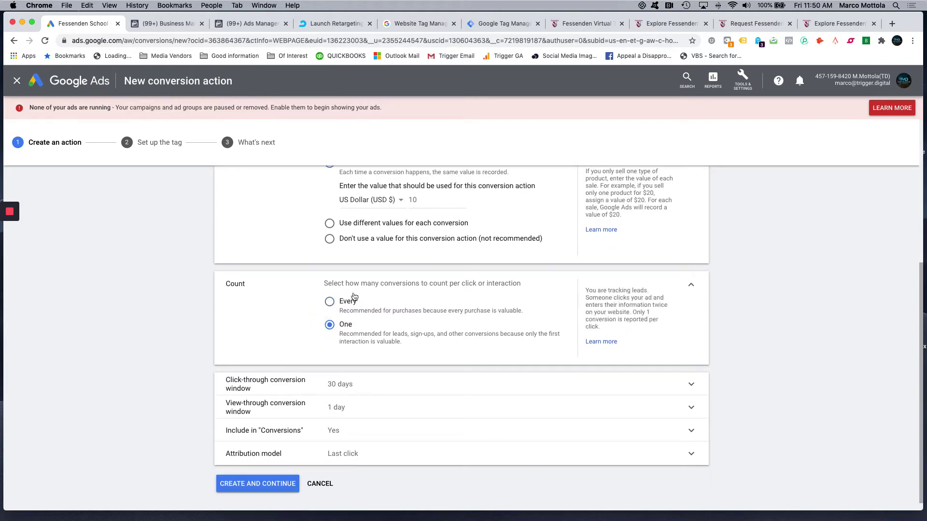
# - Switch to the Fessenden Virtual tab showing the empty registration form
pyautogui.click(587, 24)
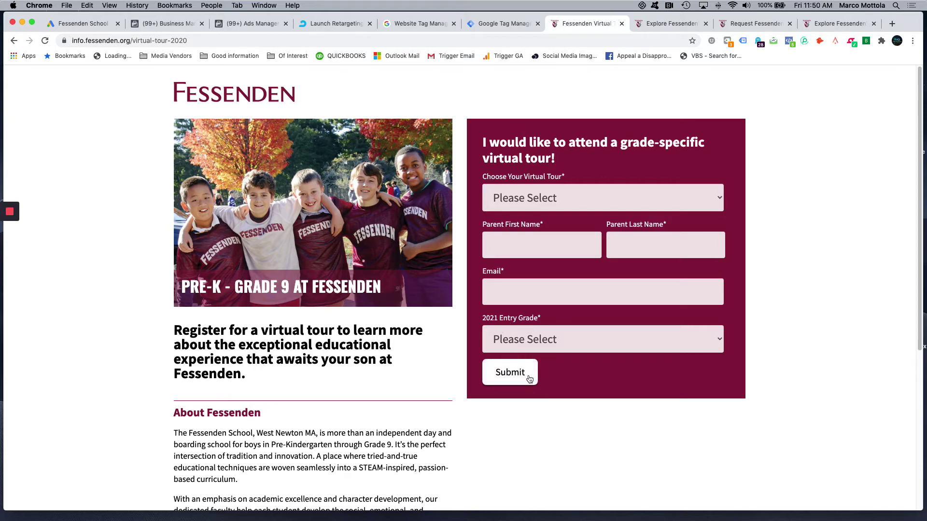
# - Inspect the virtual-tour-2020-thank-you page address, then return to the Google Ads conversion form
pyautogui.click(69, 23)
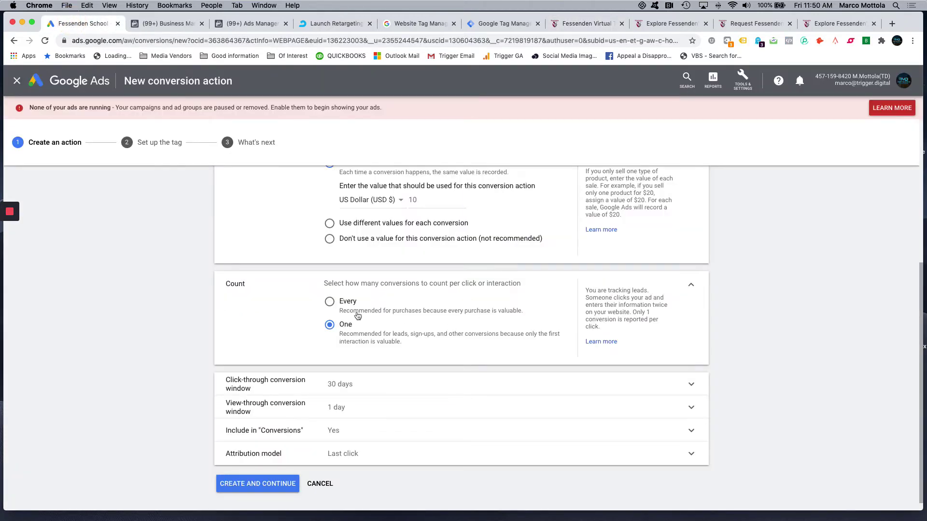
pyautogui.click(581, 25)
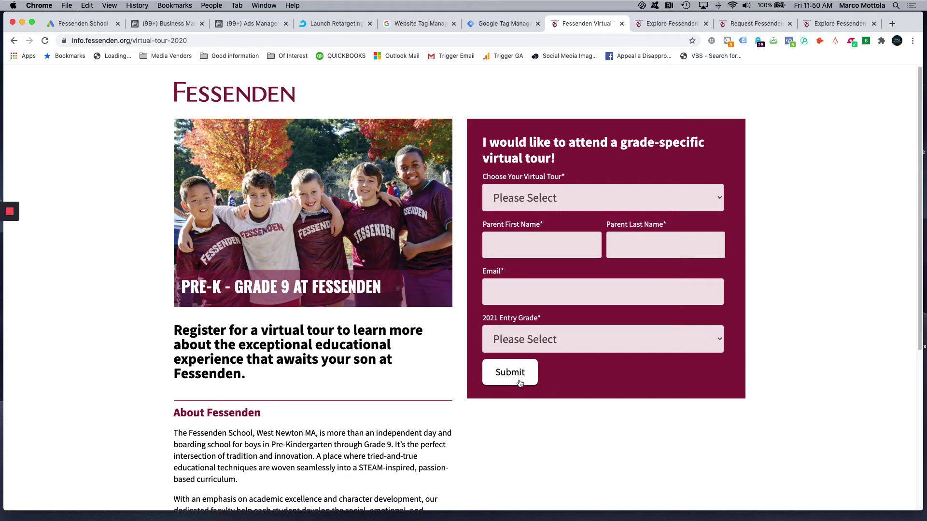
pyautogui.click(657, 25)
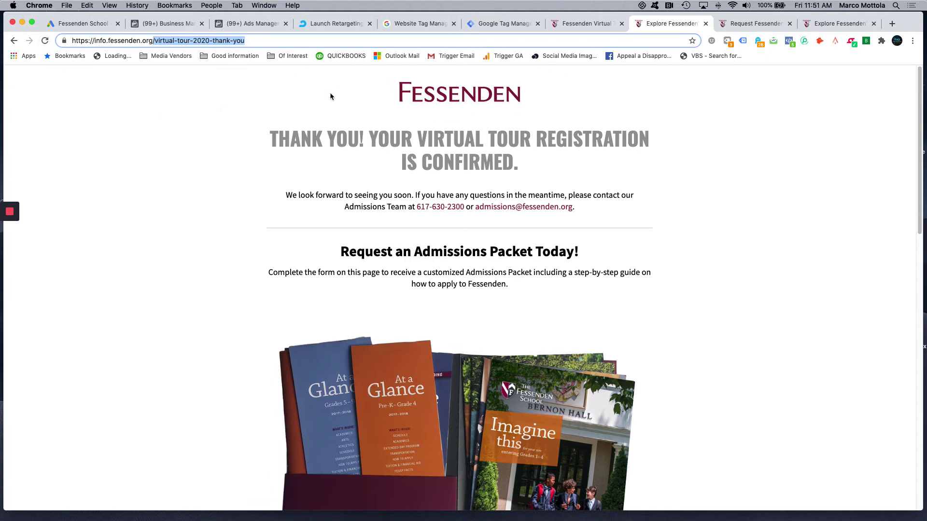
pyautogui.click(87, 25)
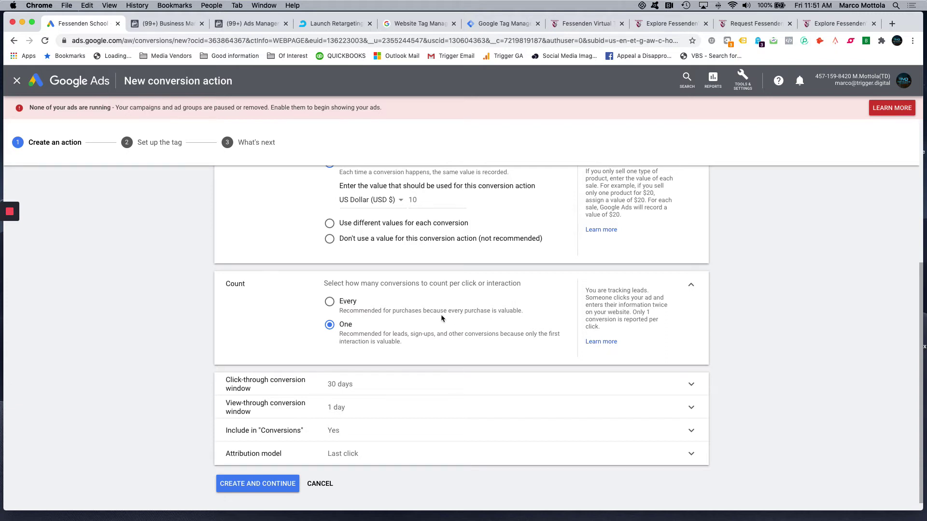
# - Change the conversion's attribution model from Last click to Time decay and create the conversion action
pyautogui.scroll(-1, 342, 349)
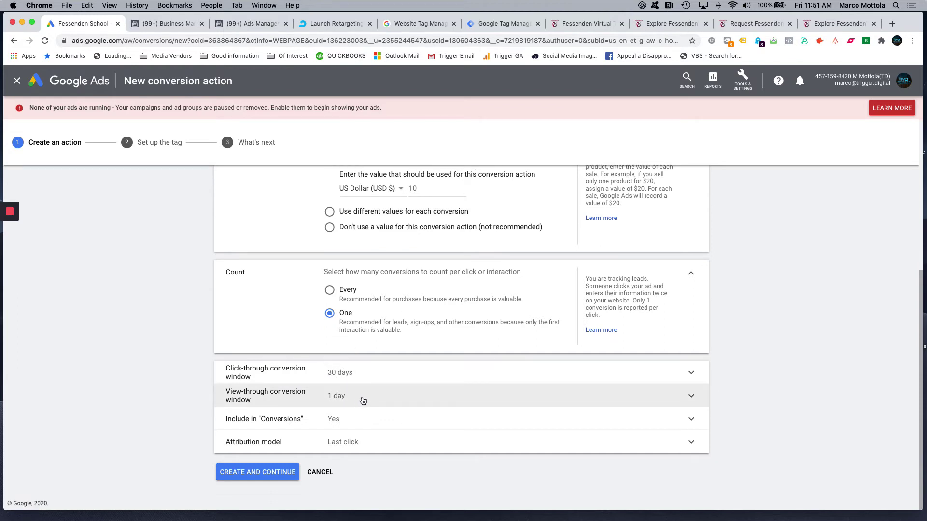
pyautogui.click(364, 442)
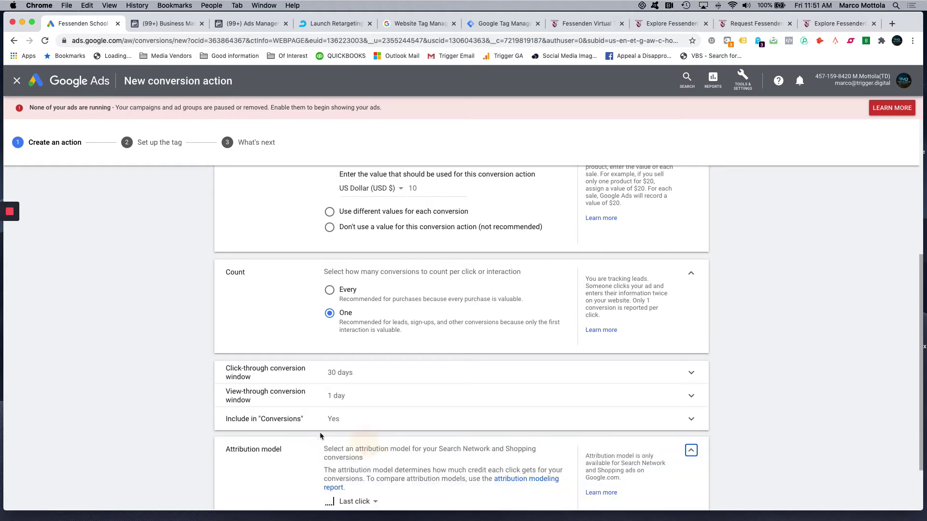
pyautogui.click(377, 435)
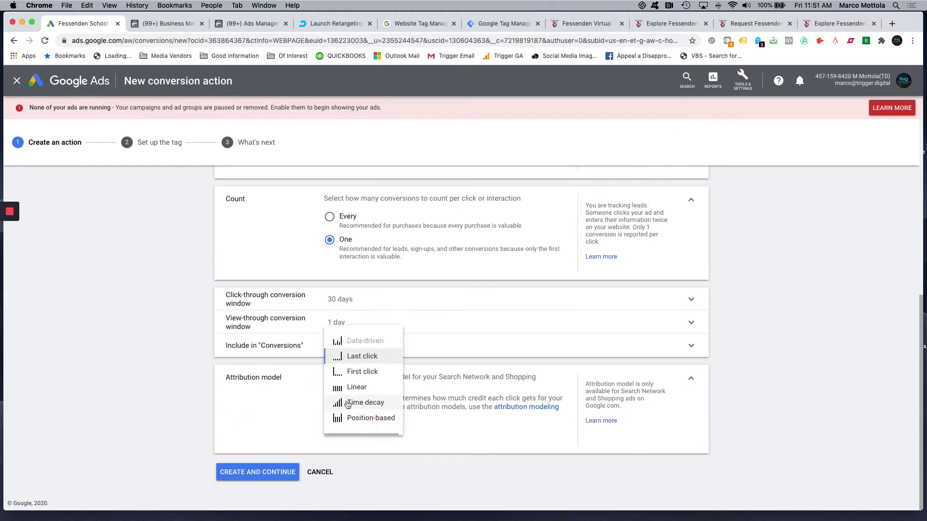
pyautogui.click(352, 402)
pyautogui.click(363, 429)
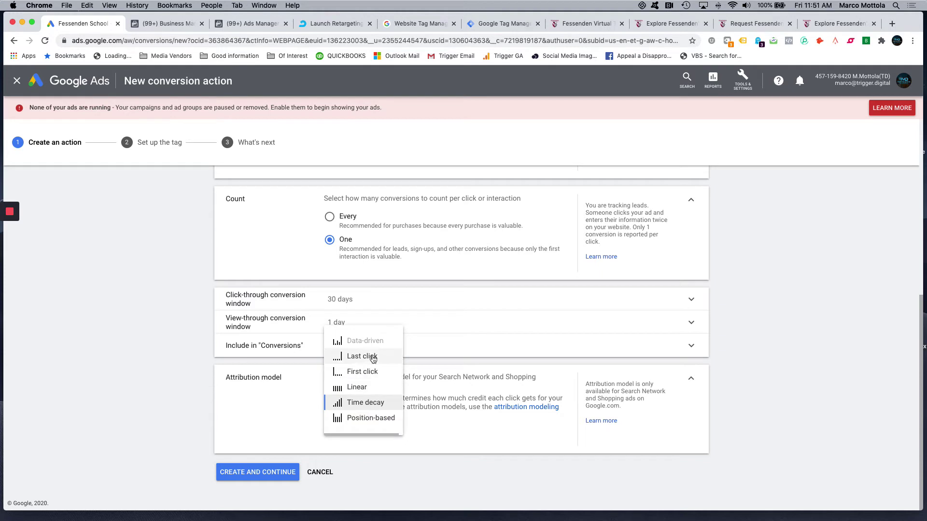
pyautogui.moveTo(368, 359)
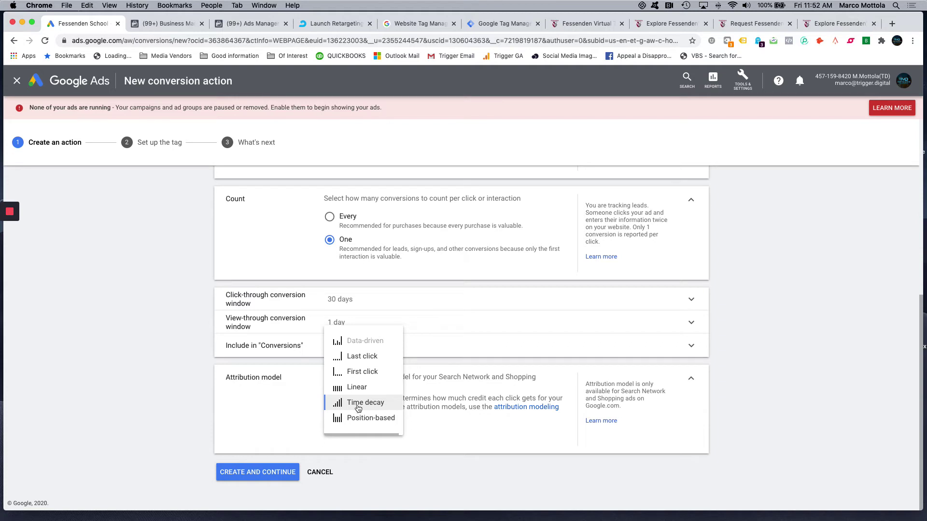
pyautogui.click(355, 409)
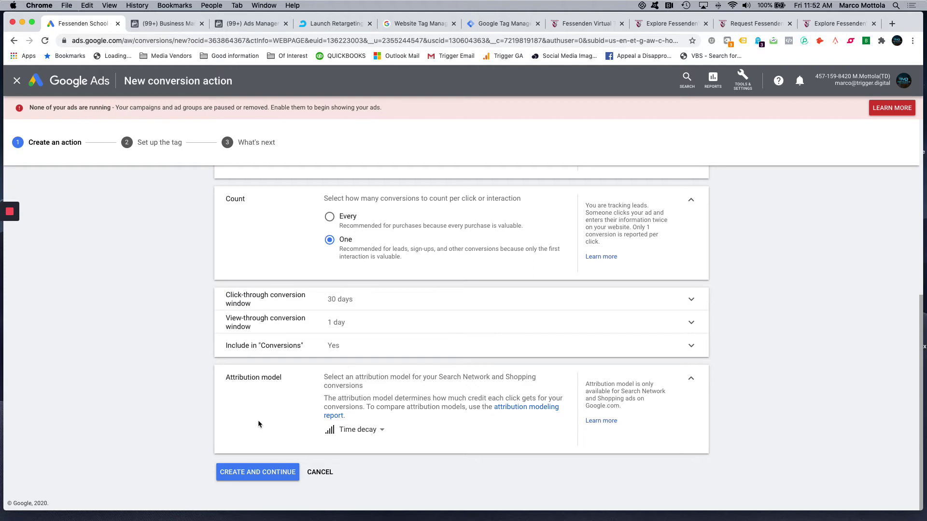
pyautogui.scroll(1, 263, 460)
pyautogui.scroll(-1, 265, 471)
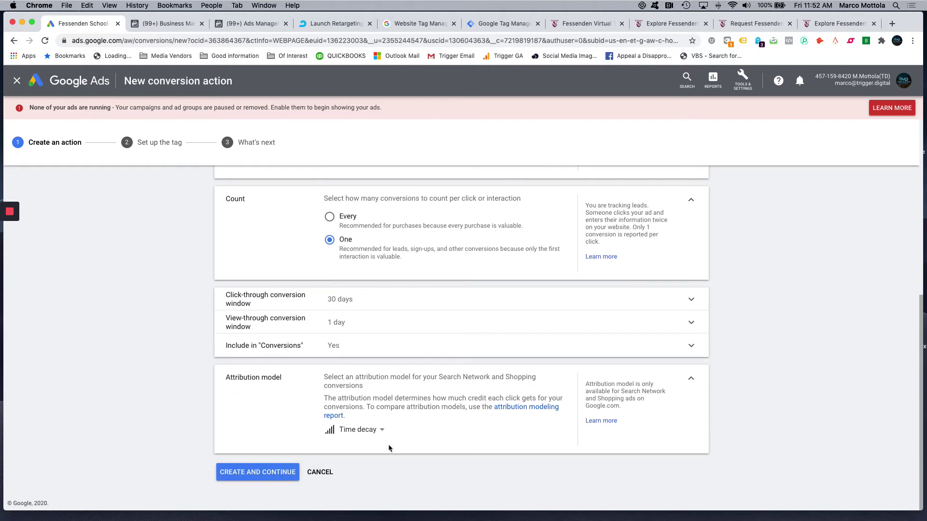
pyautogui.click(267, 474)
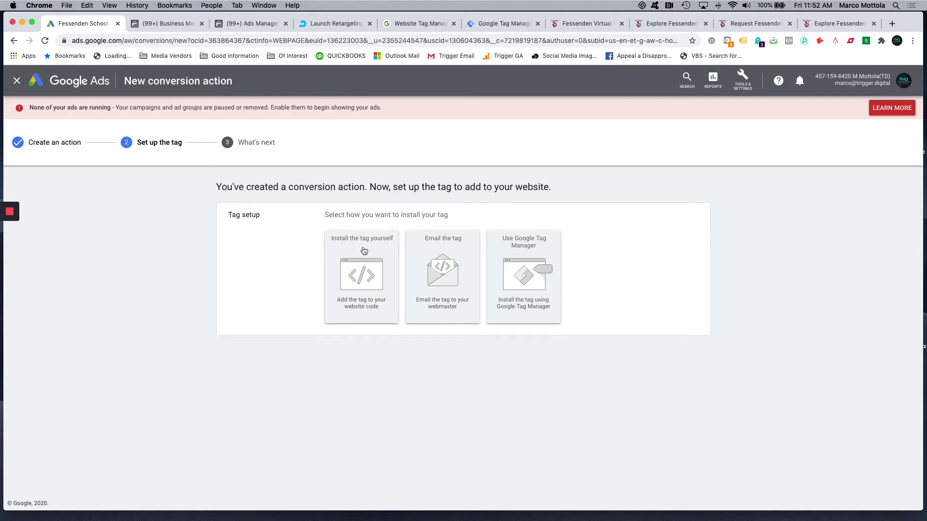
# - Show the Use Google Tag Manager installation details and copy the Conversion ID
pyautogui.click(534, 243)
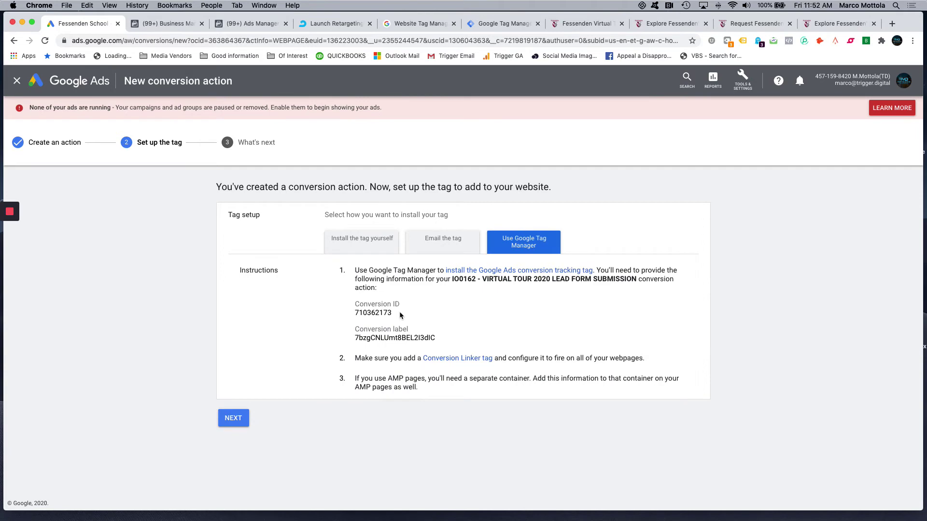
pyautogui.doubleClick(392, 313)
pyautogui.press('super+c')
pyautogui.click(504, 27)
# - Create a new Google Ads Conversion Tracking tag named 'IO-0162 - 2020 VIRTUAL TOUR'
pyautogui.click(56, 258)
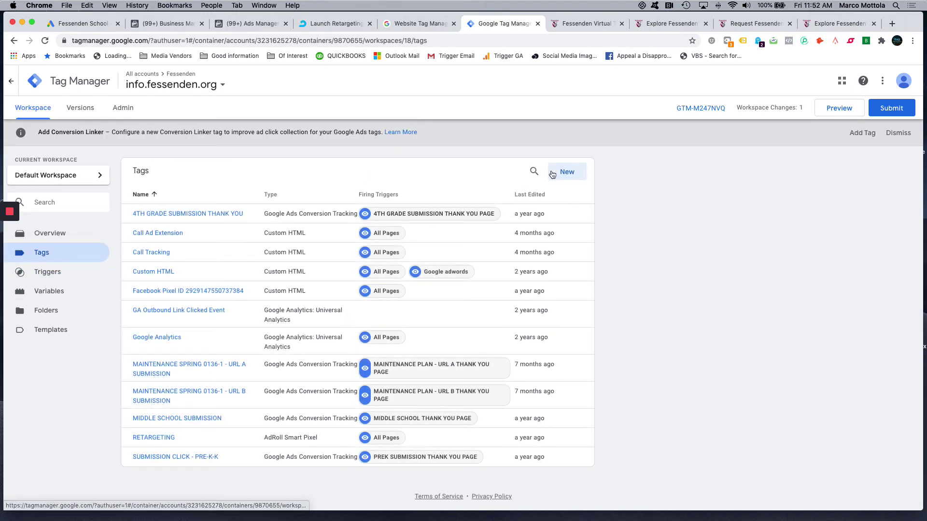
pyautogui.click(564, 173)
pyautogui.click(303, 83)
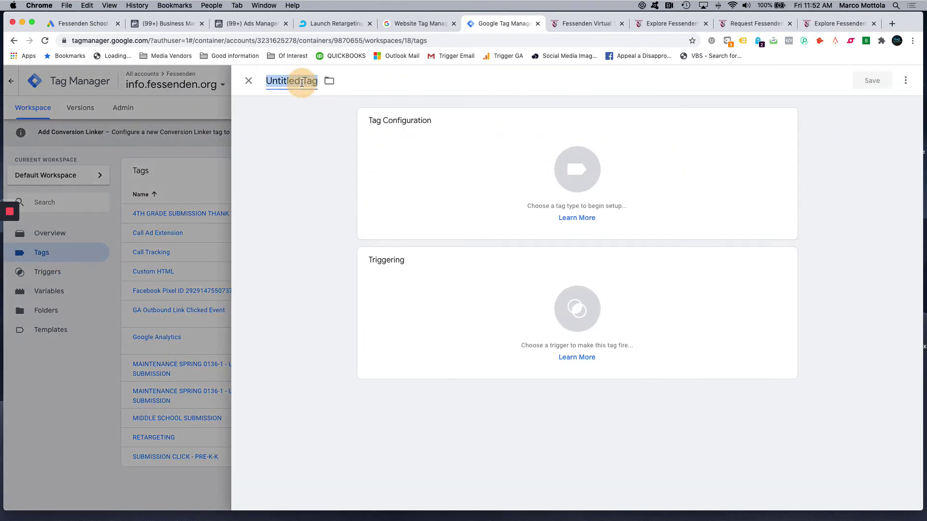
pyautogui.write('IO*-')
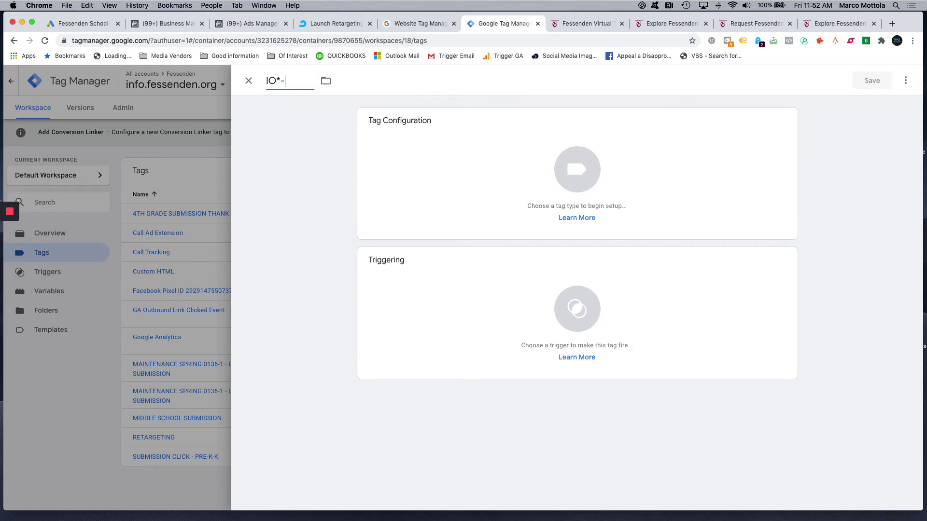
pyautogui.write('0162 - 2020 VIRTUAL TOU')
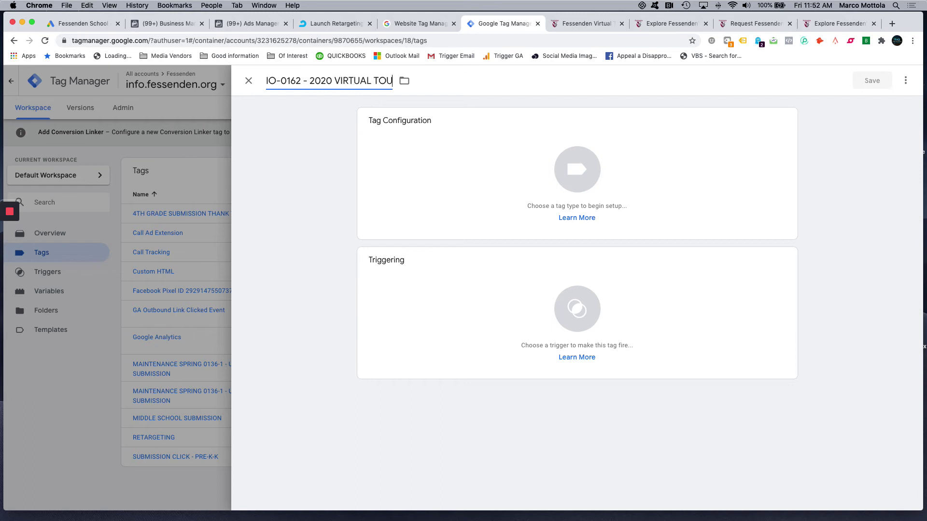
pyautogui.write('R')
pyautogui.click(414, 159)
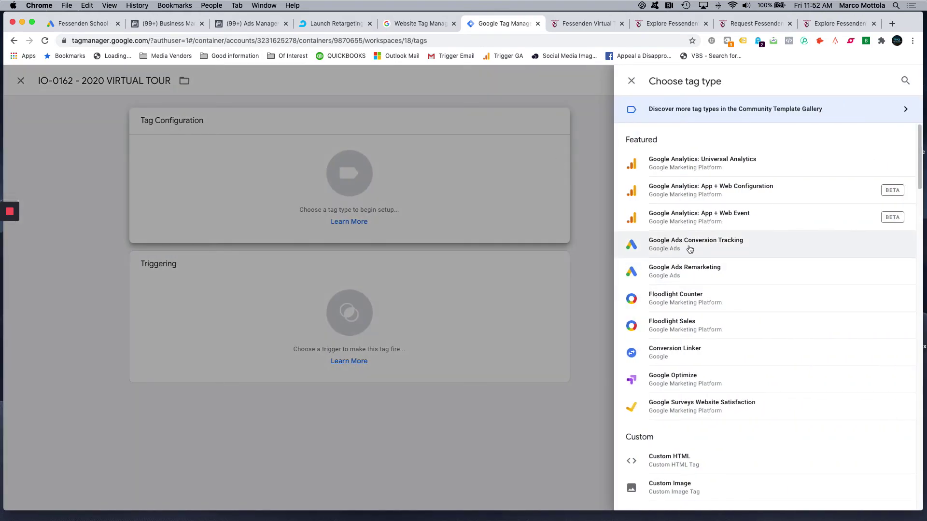
pyautogui.click(718, 247)
# - Paste the Google Ads Conversion ID and Conversion Label into the tag's configuration
pyautogui.click(457, 224)
pyautogui.press('super+v')
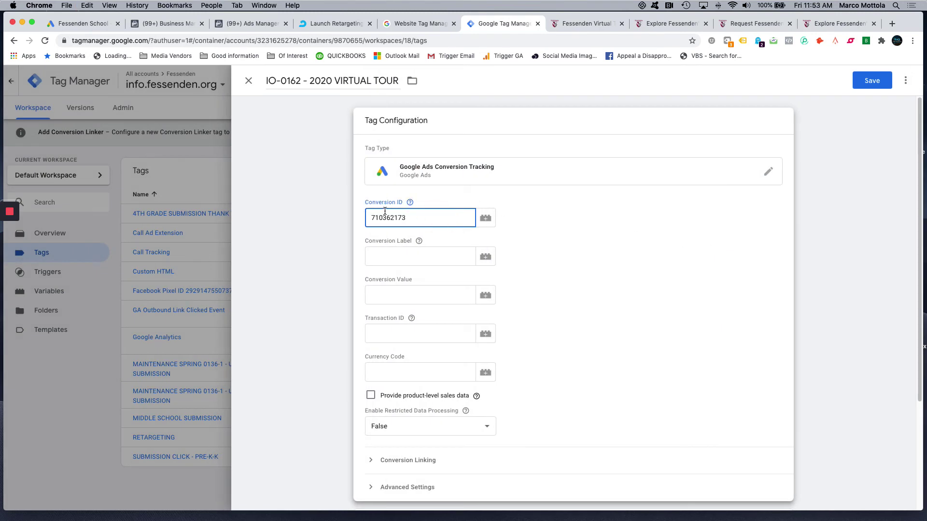
pyautogui.click(84, 23)
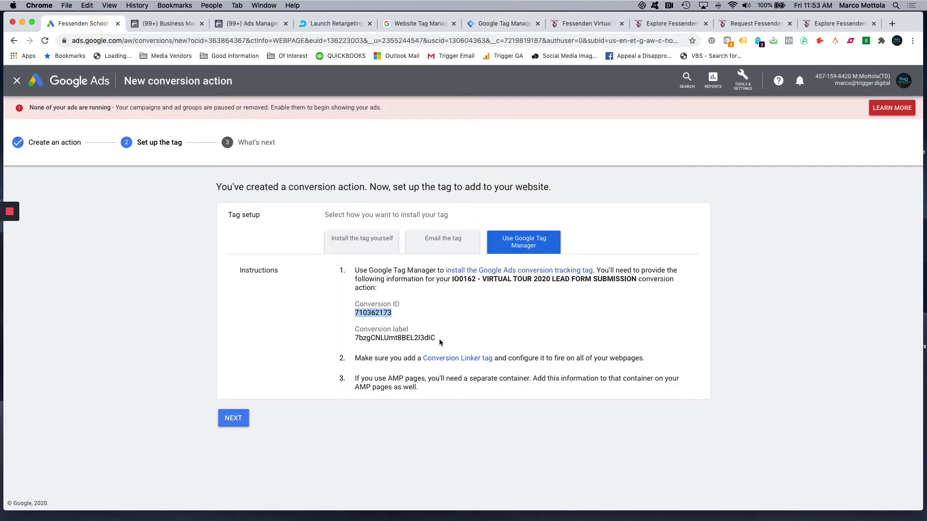
pyautogui.moveTo(437, 338); pyautogui.dragTo(352, 335)
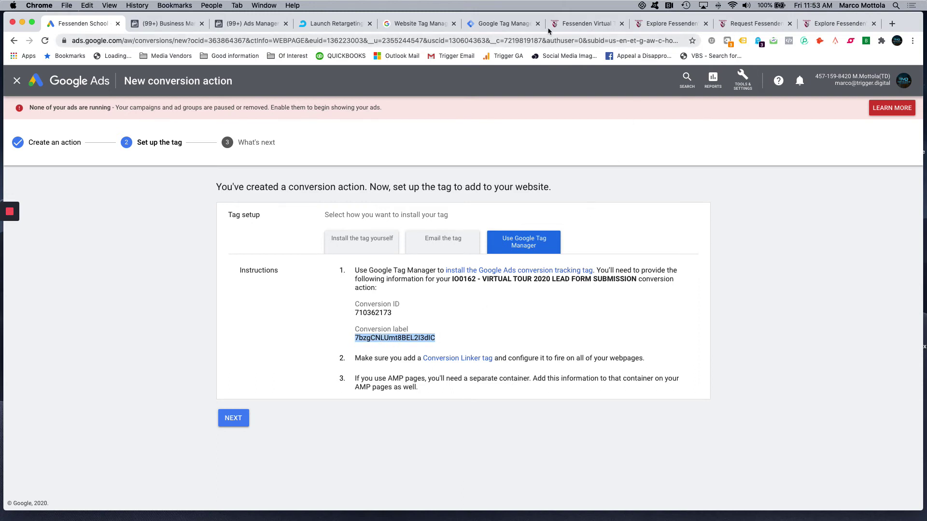
pyautogui.click(504, 23)
pyautogui.click(411, 255)
pyautogui.press('cmd+v')
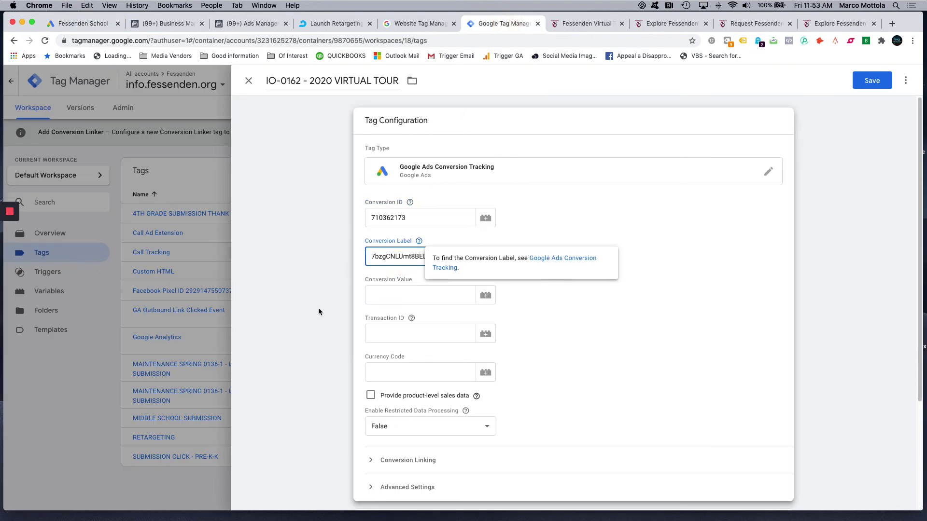
pyautogui.scroll(-3, 319, 309)
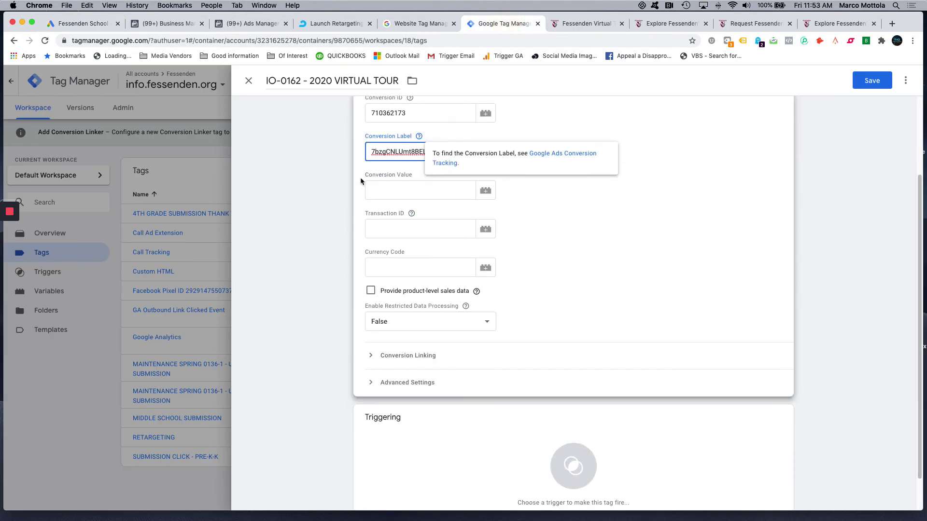
pyautogui.click(336, 225)
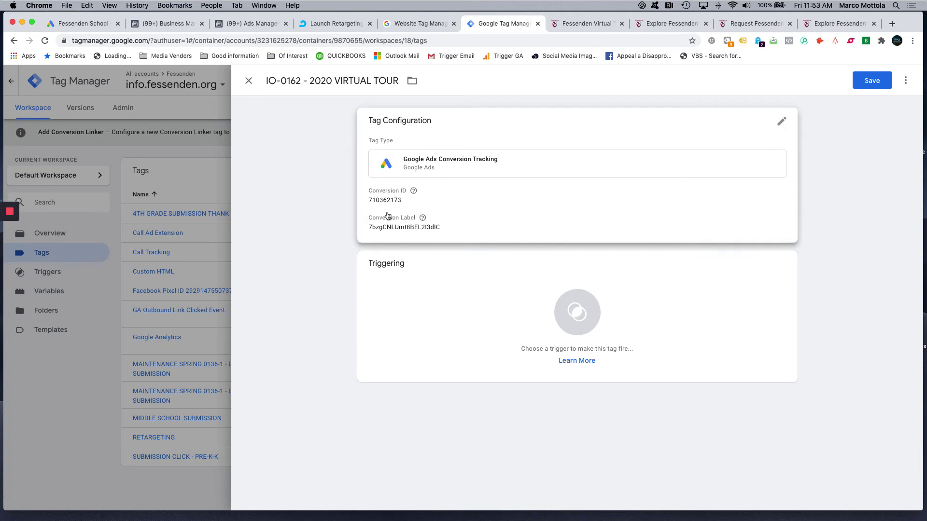
pyautogui.click(412, 291)
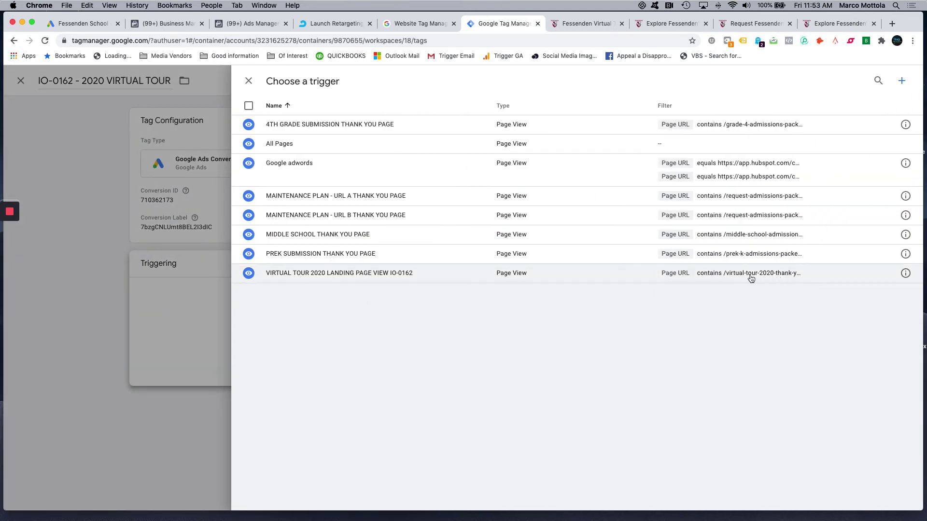
# - Trigger the tag on VIRTUAL TOUR 2020 LANDING PAGE VIEW IO-0162, save it, and publish Version 10
pyautogui.click(718, 279)
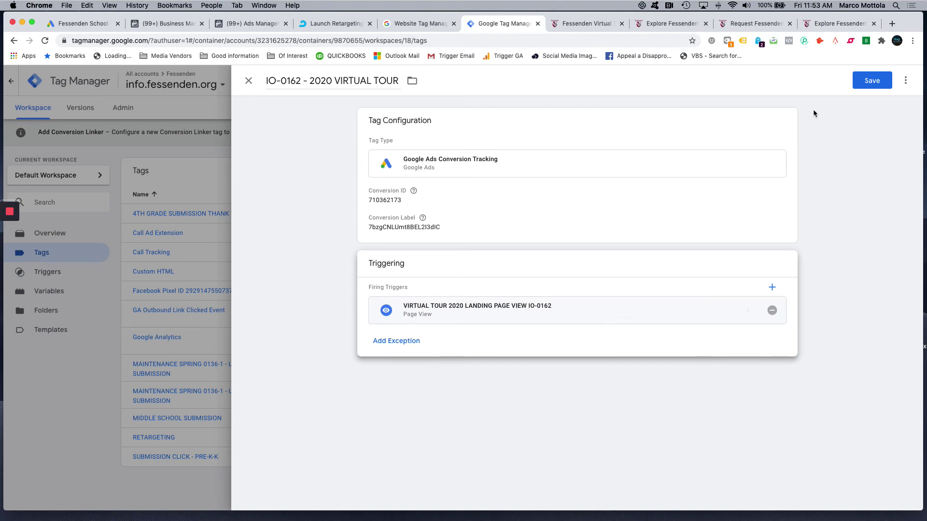
pyautogui.click(869, 87)
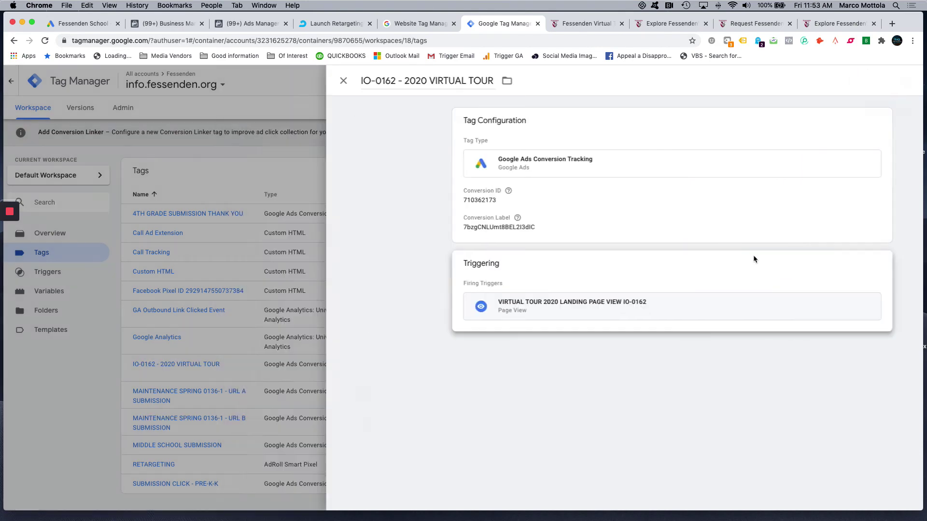
pyautogui.scroll(-1, 753, 258)
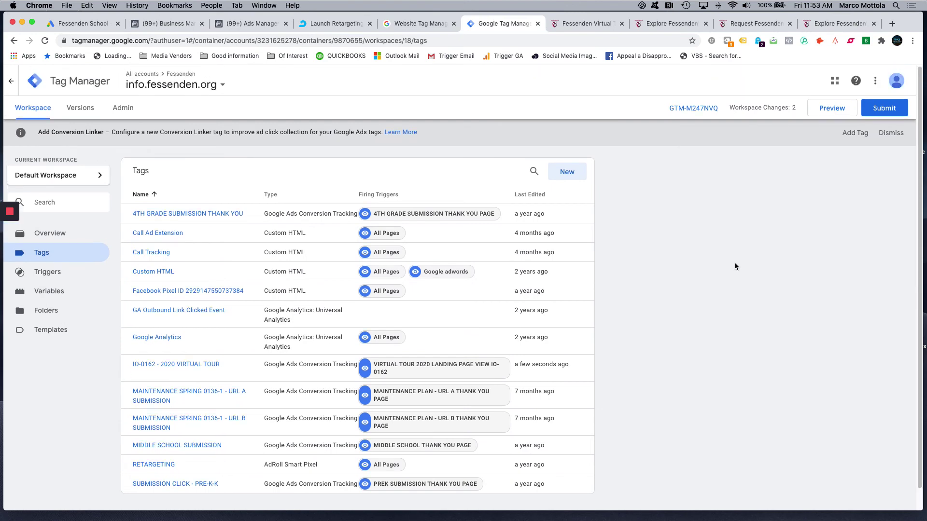
pyautogui.click(883, 106)
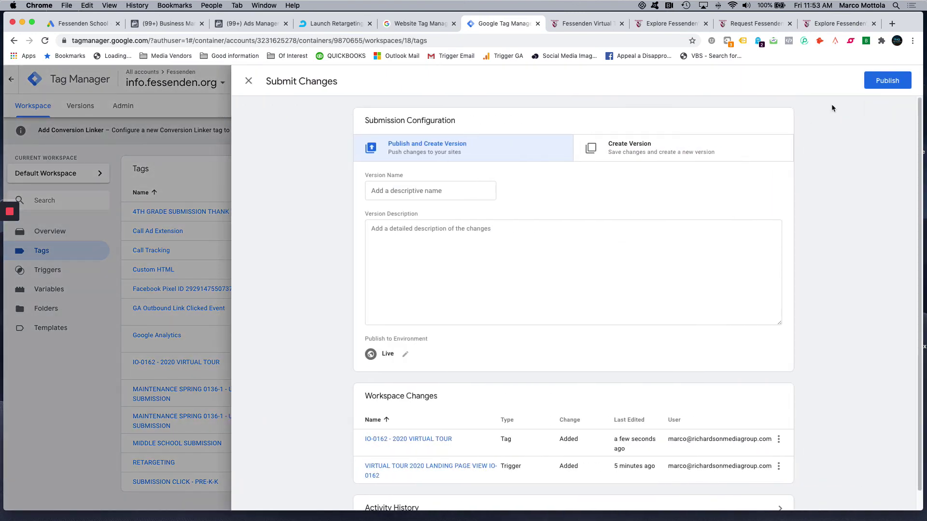
pyautogui.click(886, 86)
pyautogui.click(548, 352)
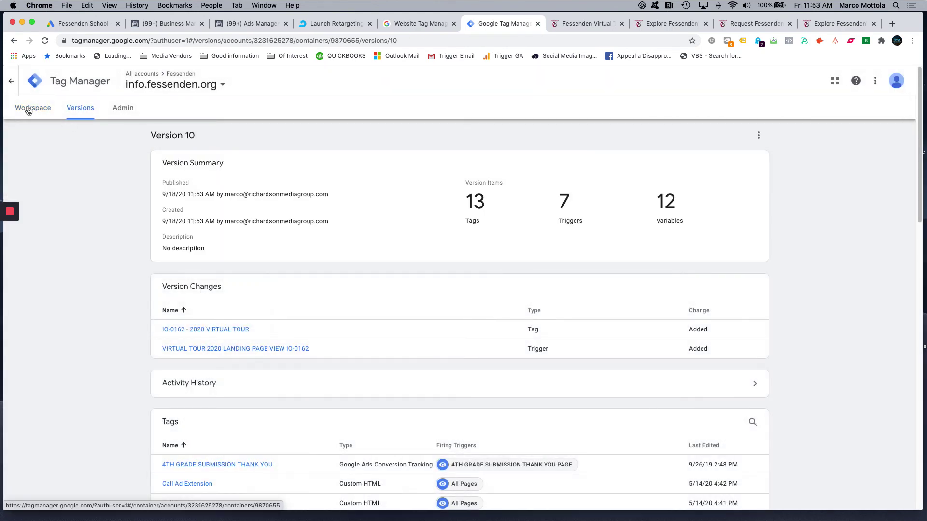
pyautogui.click(31, 108)
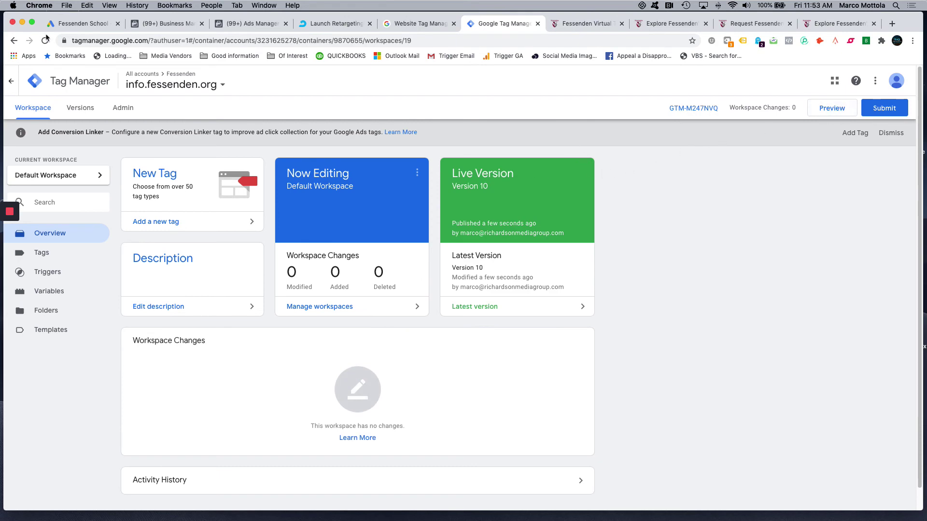
# - Finish the Google Ads conversion setup and read why VIRTUAL TOUR 2020 shows Unverified
pyautogui.click(66, 25)
pyautogui.click(239, 418)
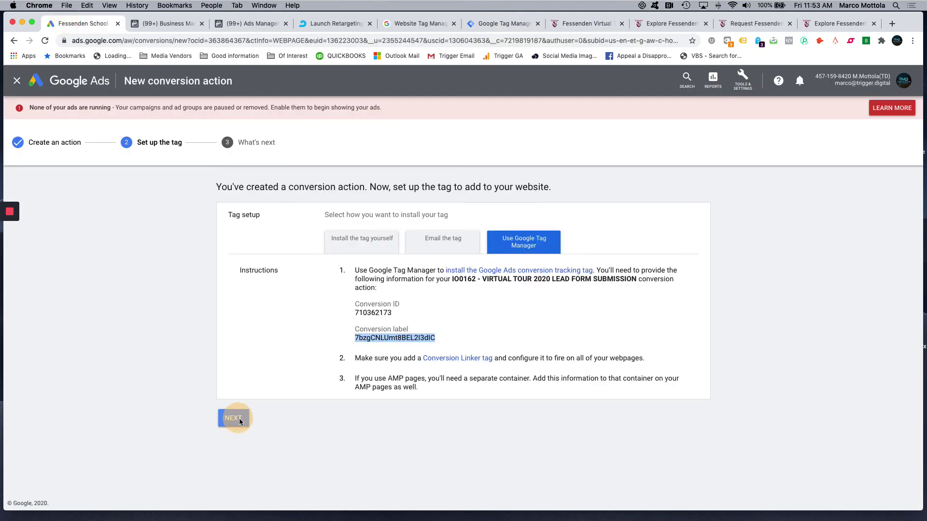
pyautogui.click(234, 321)
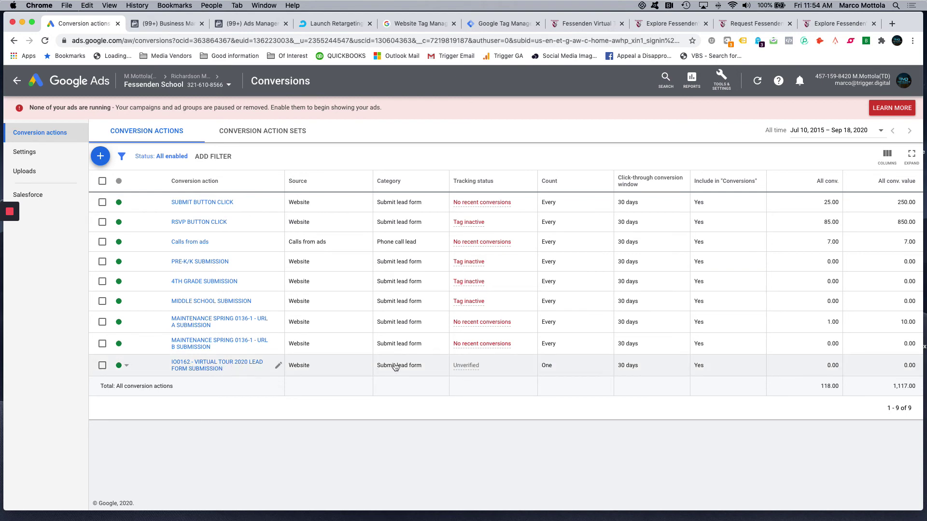
pyautogui.moveTo(462, 369)
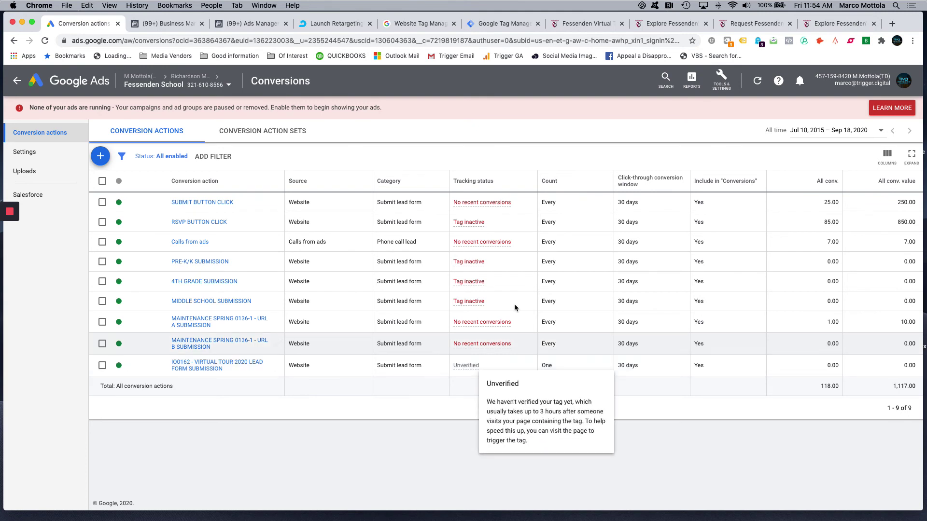
pyautogui.click(502, 23)
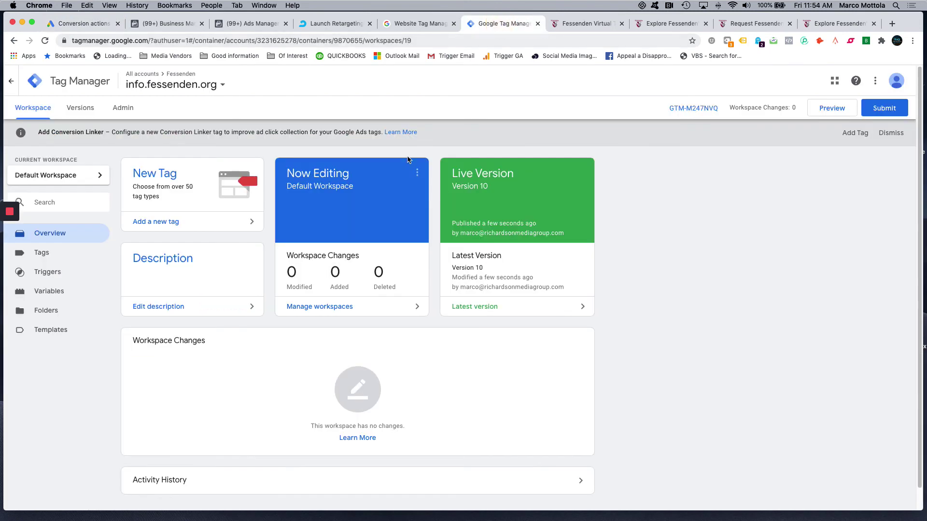
# - Start preview mode on the virtual-tour-2020 page and confirm the 2020 VIRTUAL TOUR tag hasn't fired
pyautogui.click(832, 108)
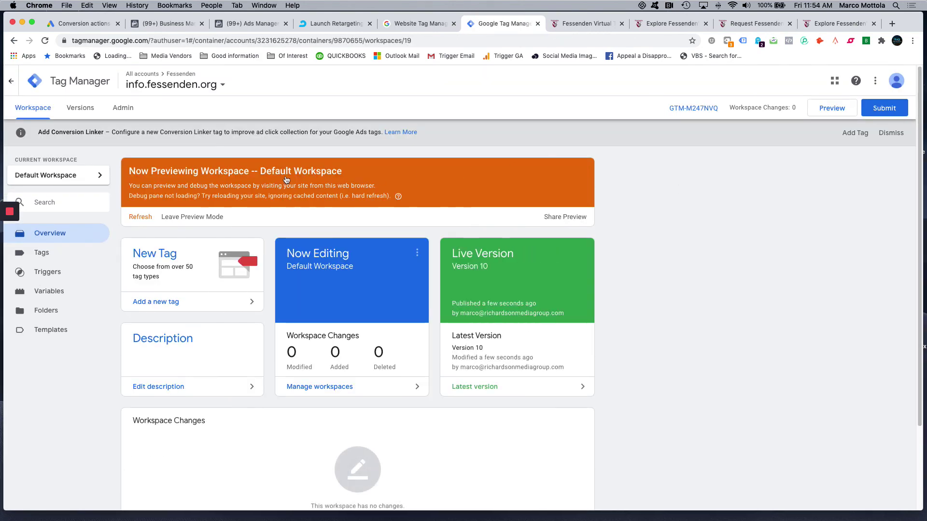
pyautogui.click(591, 25)
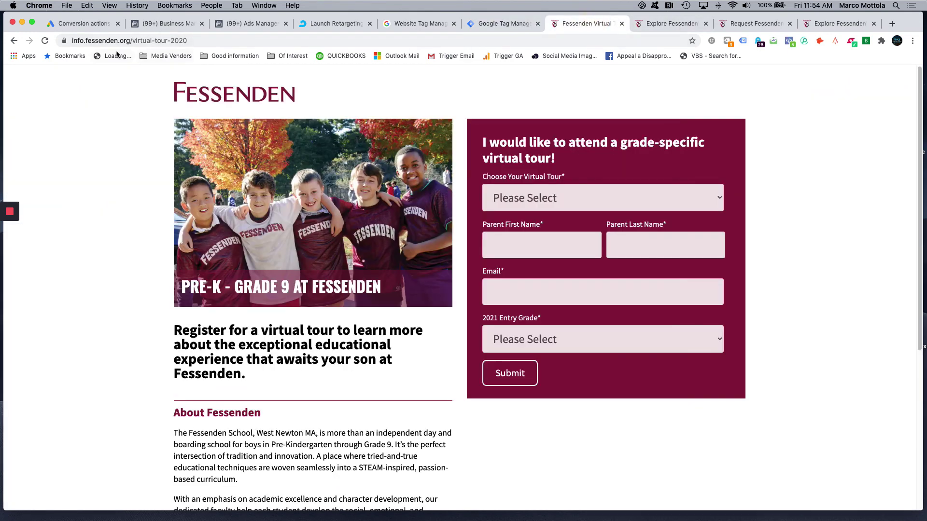
pyautogui.click(45, 41)
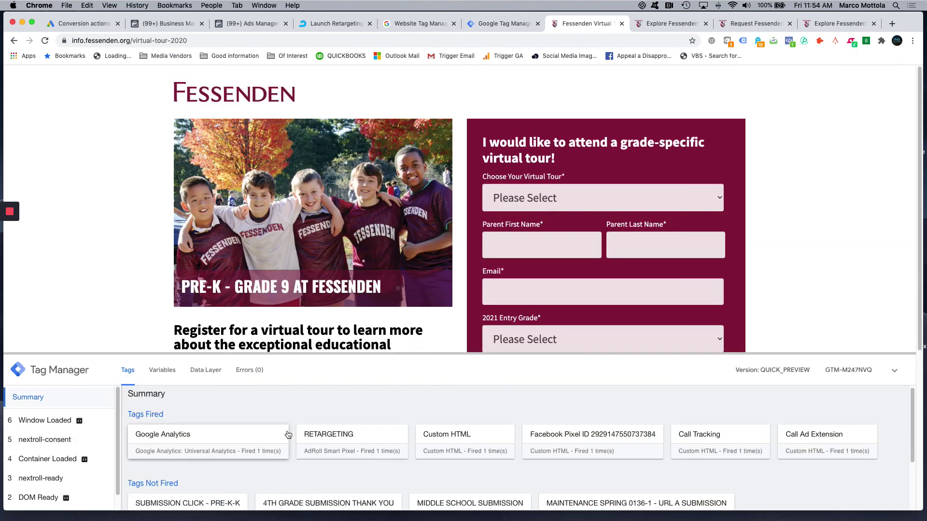
pyautogui.scroll(-1, 285, 306)
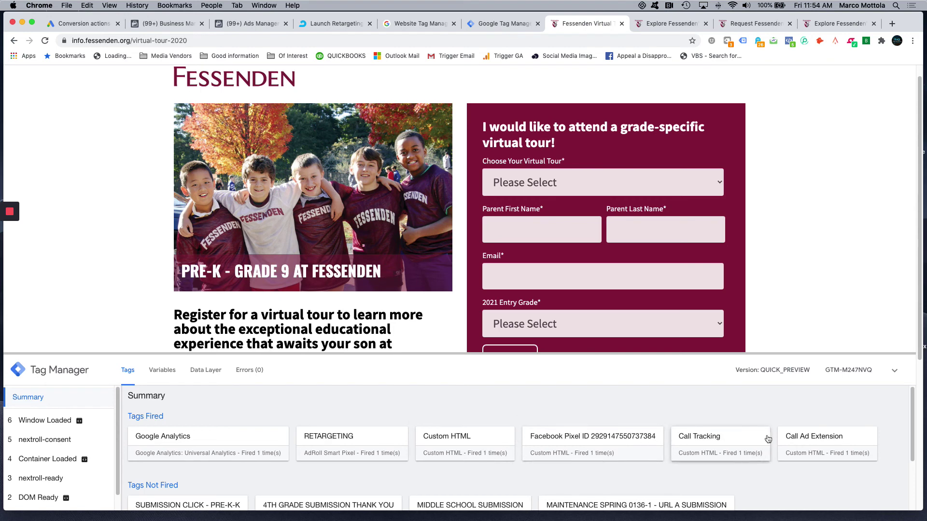
pyautogui.scroll(-3, 681, 437)
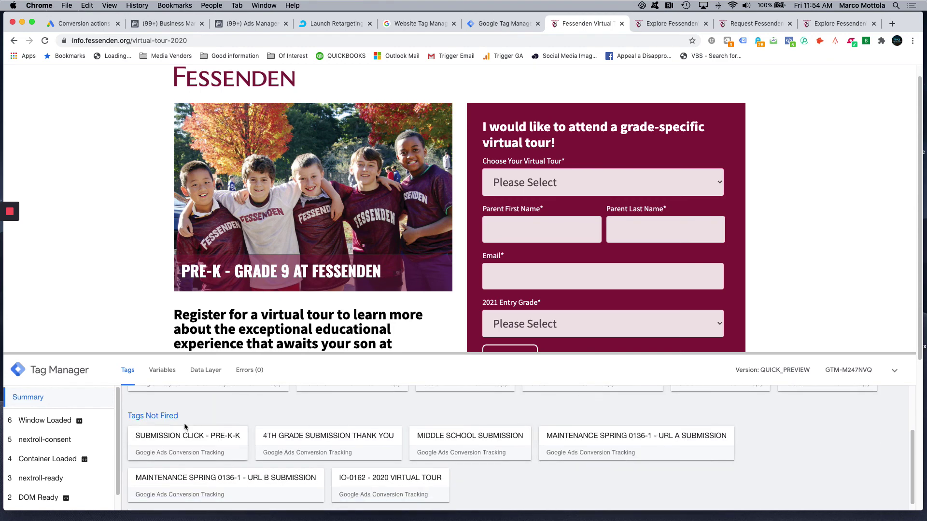
pyautogui.scroll(-2, 207, 437)
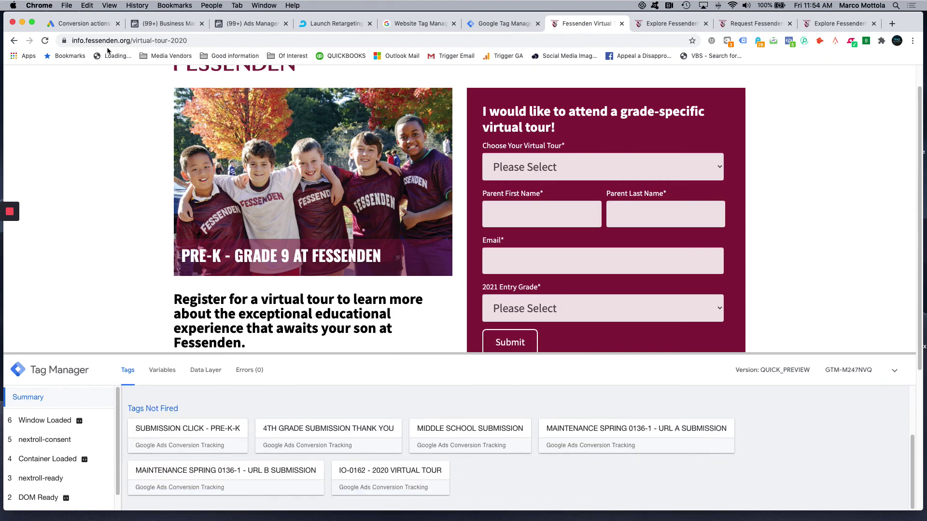
pyautogui.click(84, 24)
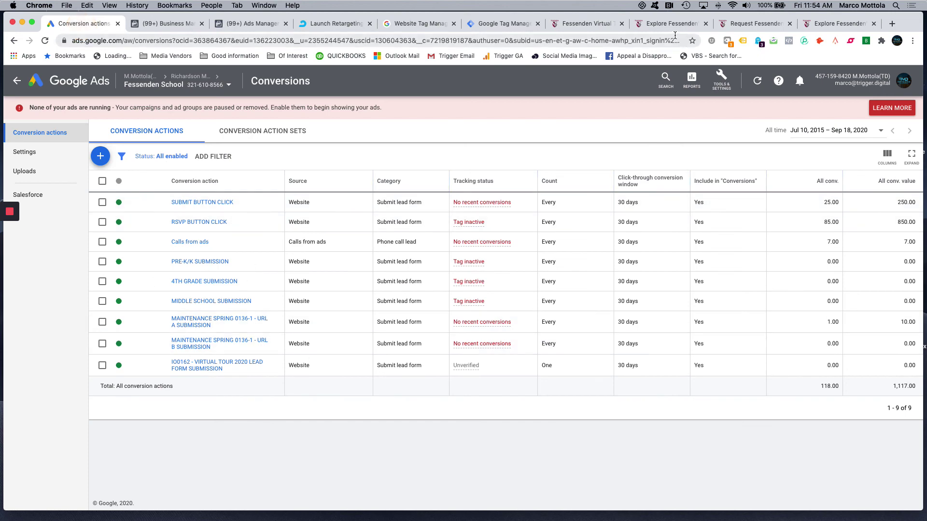
pyautogui.click(586, 24)
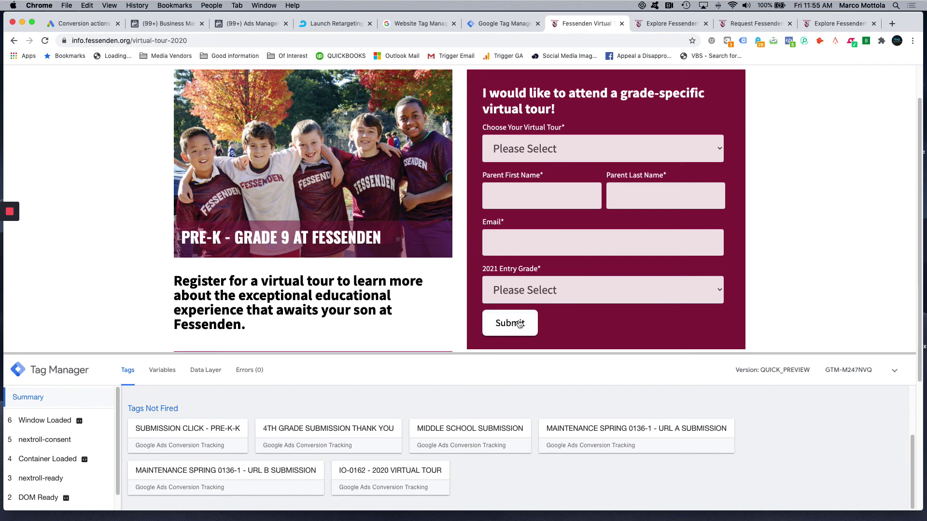
pyautogui.click(534, 146)
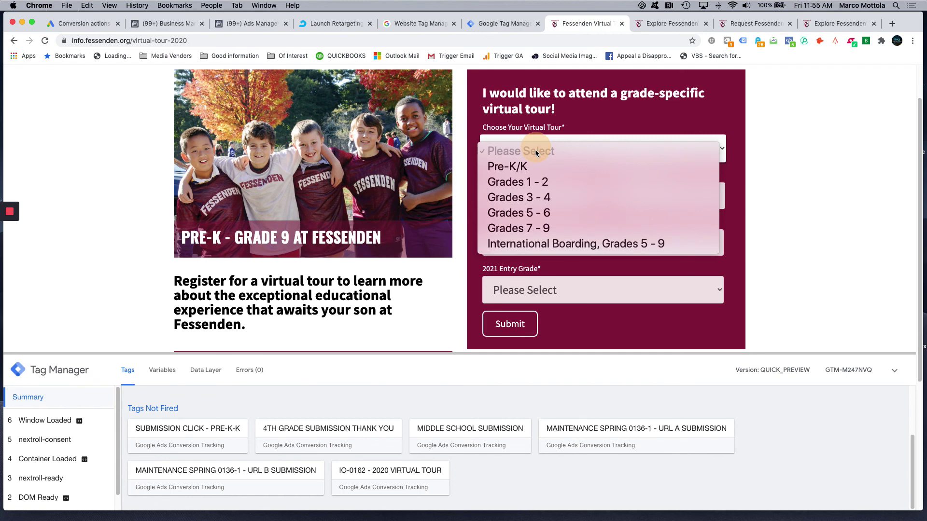
# - Choose the Grades 1 - 2 tour on Wednesday, October 28, fill test names, and pick Grade 1
pyautogui.click(531, 182)
pyautogui.click(530, 193)
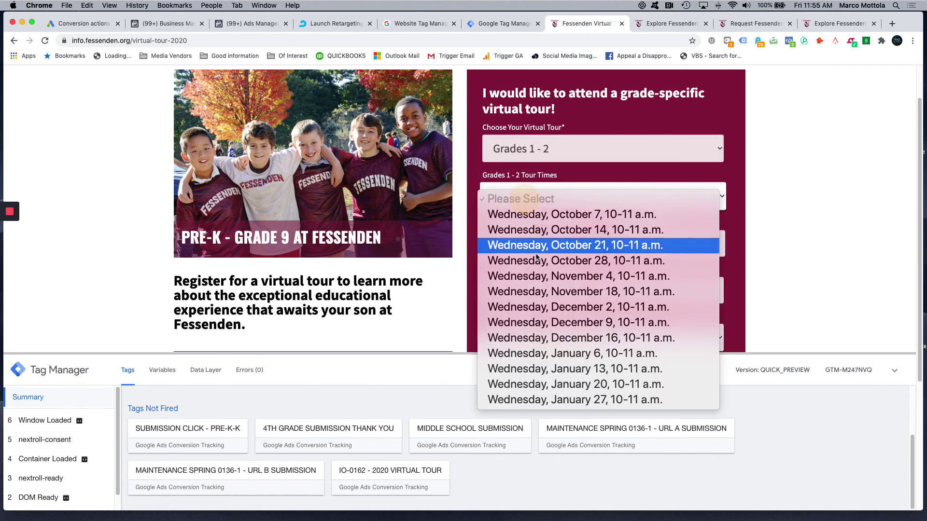
pyautogui.click(555, 259)
pyautogui.scroll(-3, 497, 217)
pyautogui.click(511, 174)
pyautogui.write('TEST')
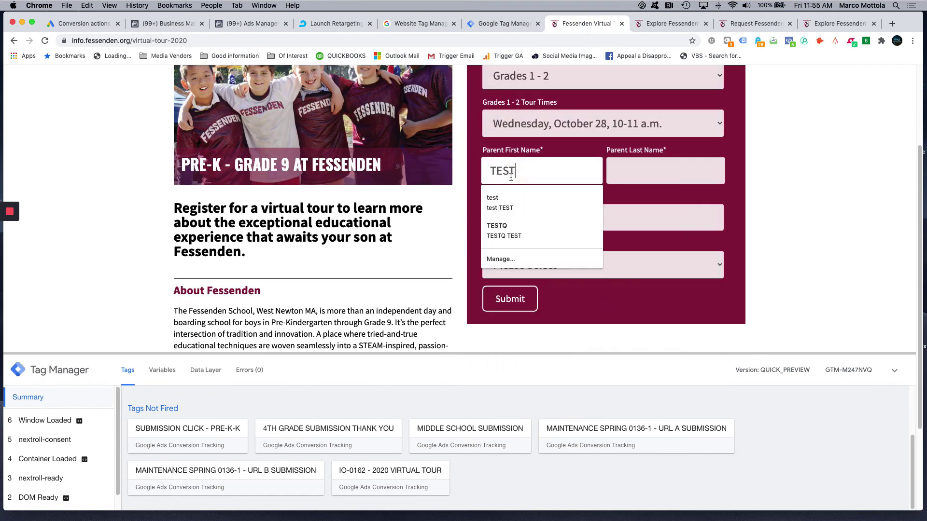
pyautogui.click(526, 202)
pyautogui.click(512, 282)
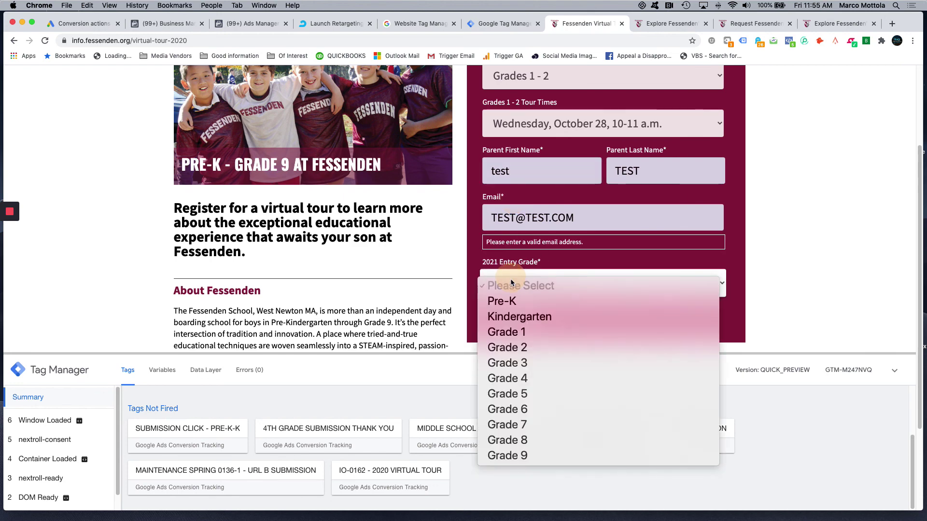
pyautogui.click(515, 332)
# - Replace the rejected e-mail with a valid address and submit the registration
pyautogui.click(567, 227)
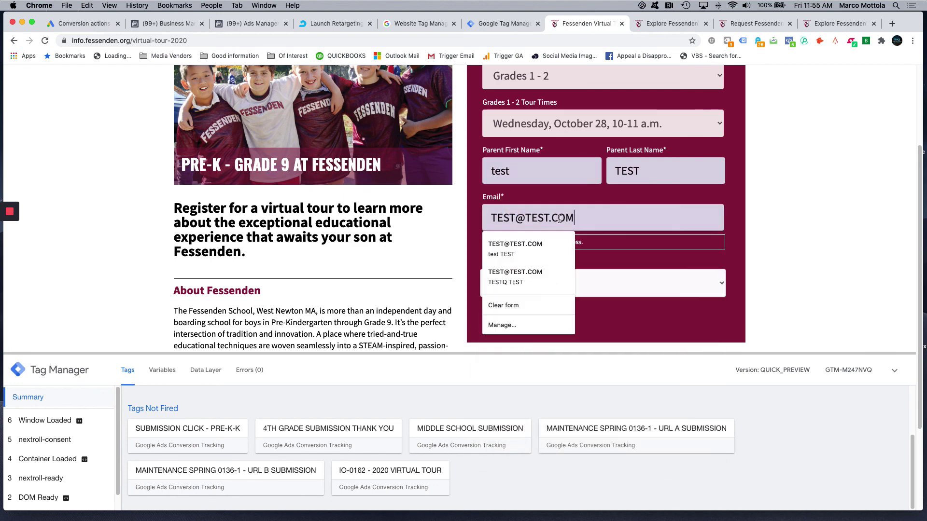
pyautogui.moveTo(575, 219); pyautogui.dragTo(435, 224)
pyautogui.press('BackSpace')
pyautogui.write('MARCO')
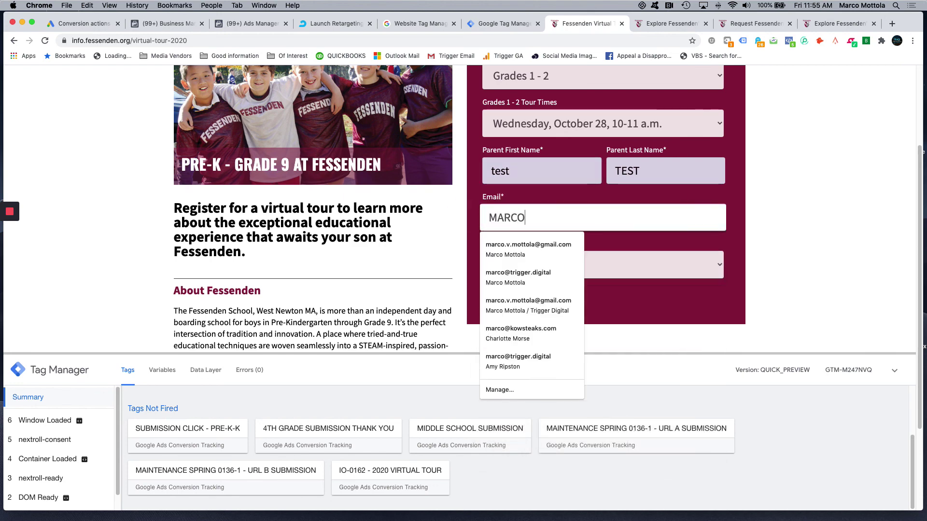
pyautogui.press('BackSpace')
pyautogui.press('BackSpace')
pyautogui.press('BackSpace')
pyautogui.press('BackSpace')
pyautogui.press('BackSpace')
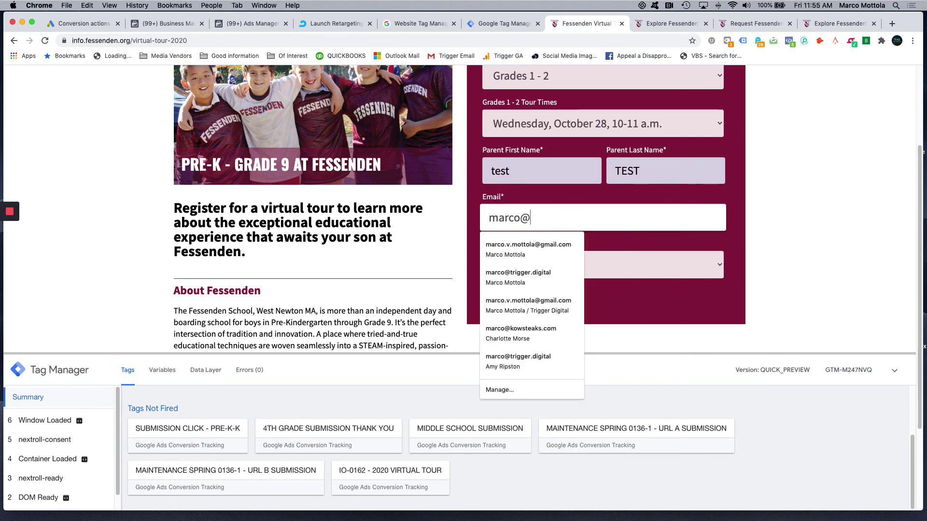
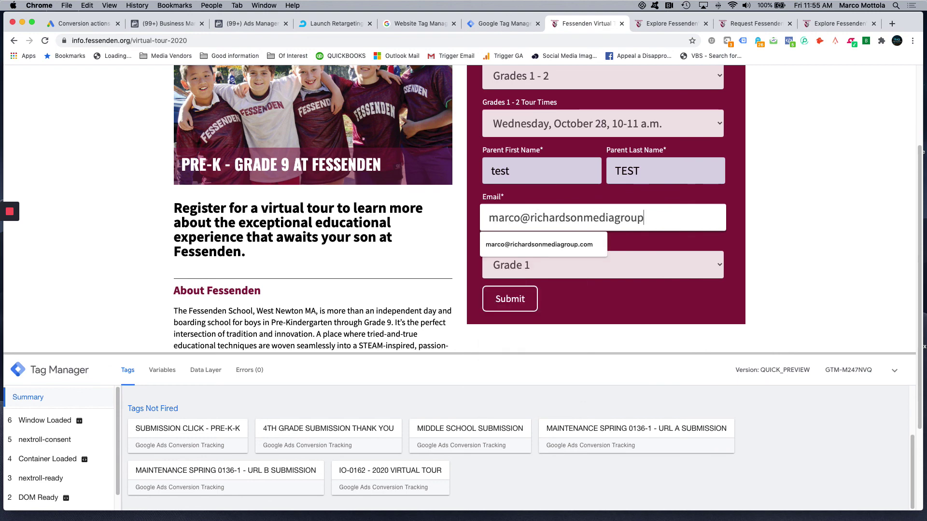
pyautogui.click(783, 210)
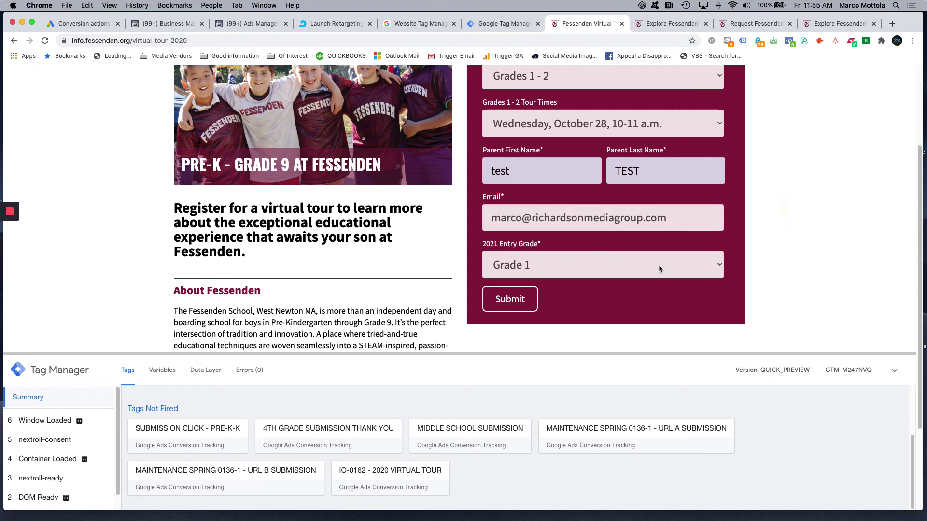
pyautogui.scroll(-1, 458, 280)
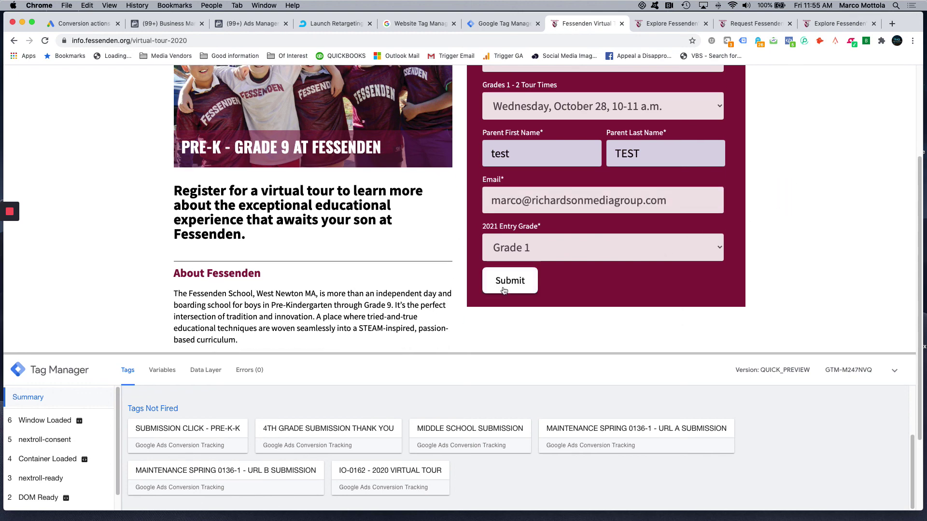
pyautogui.scroll(6, 498, 275)
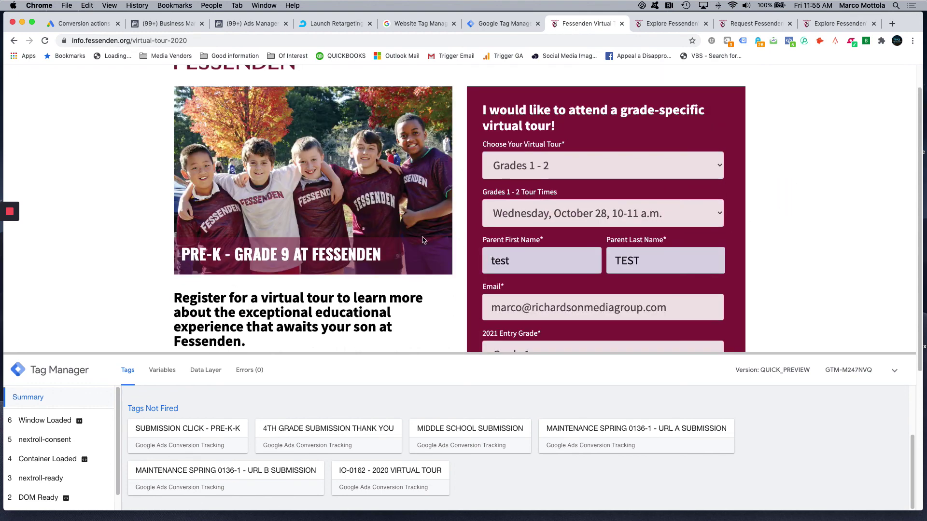
pyautogui.scroll(-3, 423, 240)
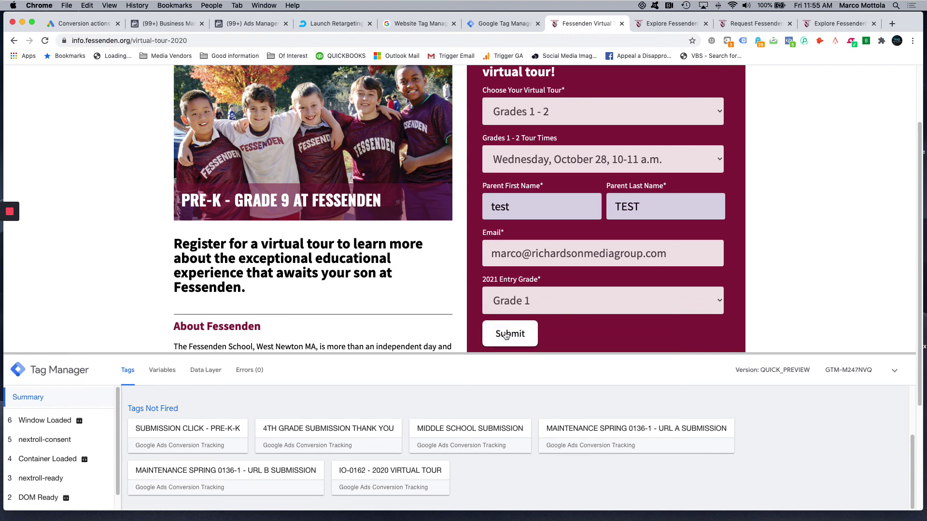
pyautogui.click(505, 335)
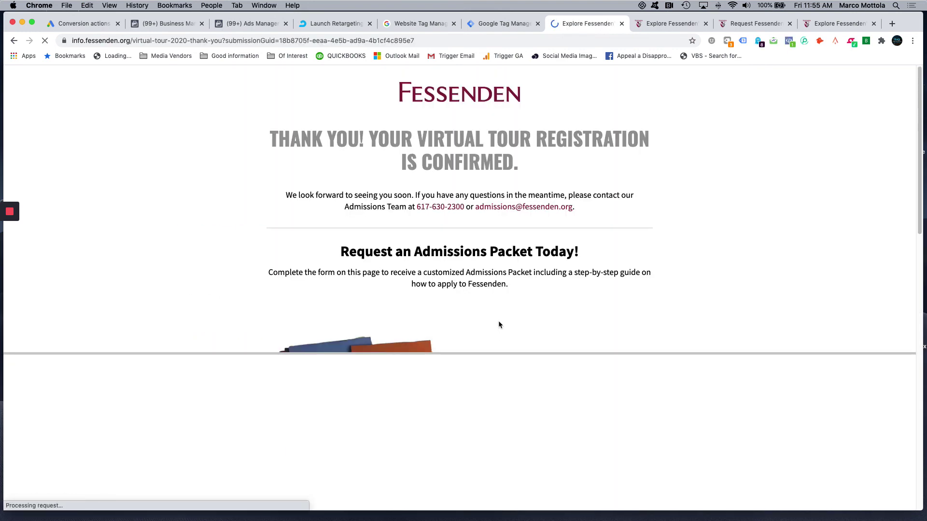
# - Check the debug pane's Tags Fired list to confirm IO-0162 - 2020 VIRTUAL TOUR fired once
pyautogui.scroll(-1, 479, 401)
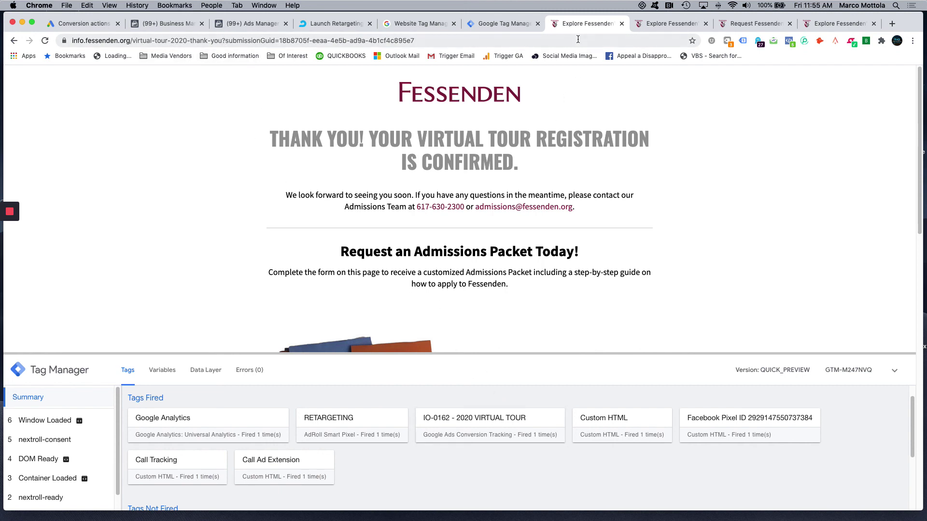
pyautogui.scroll(-3, 471, 348)
pyautogui.scroll(-4, 483, 411)
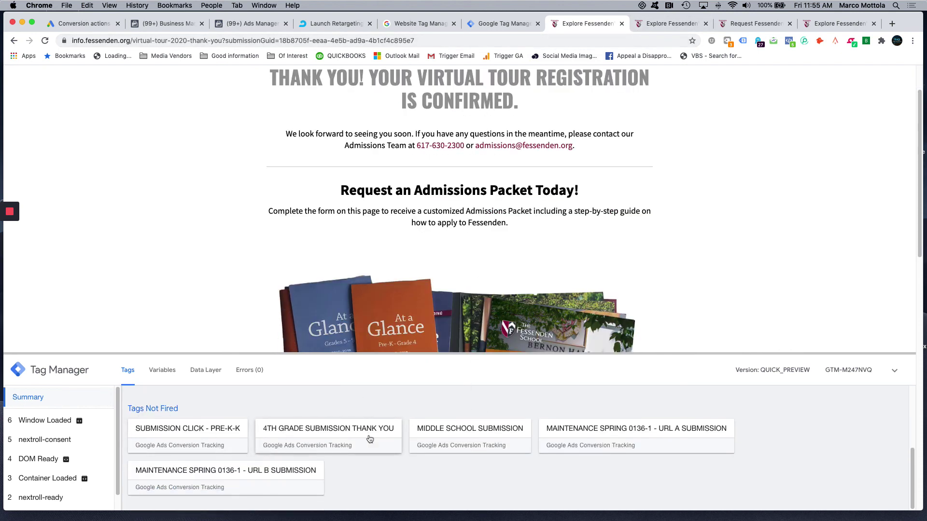
pyautogui.scroll(1, 256, 458)
pyautogui.scroll(2, 258, 442)
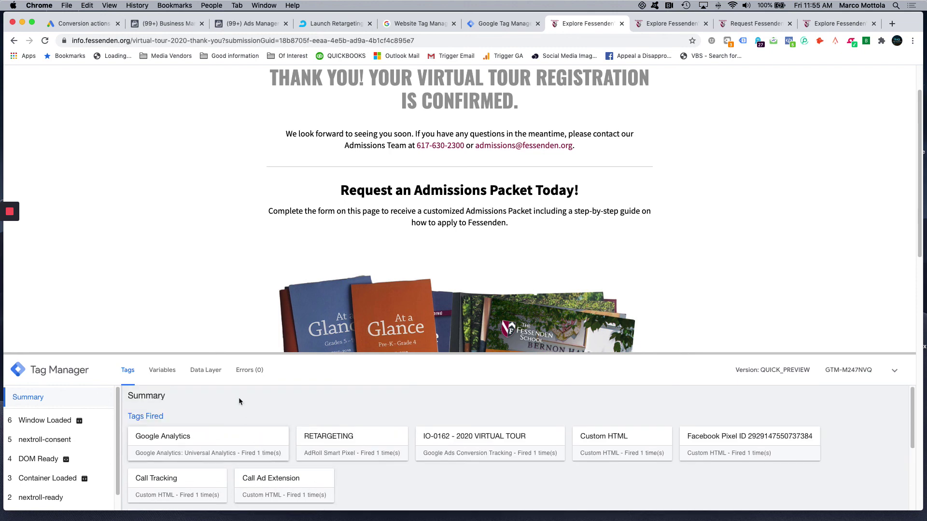
pyautogui.moveTo(215, 352); pyautogui.dragTo(214, 308)
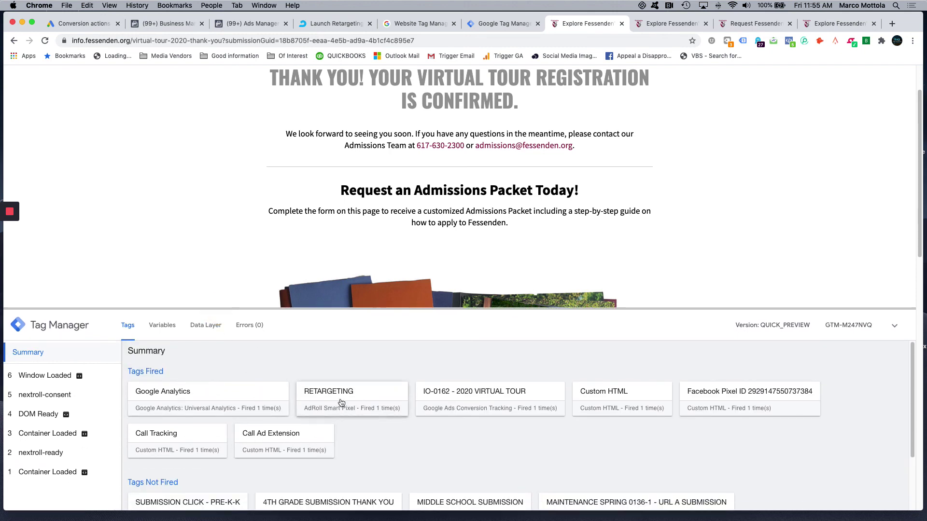